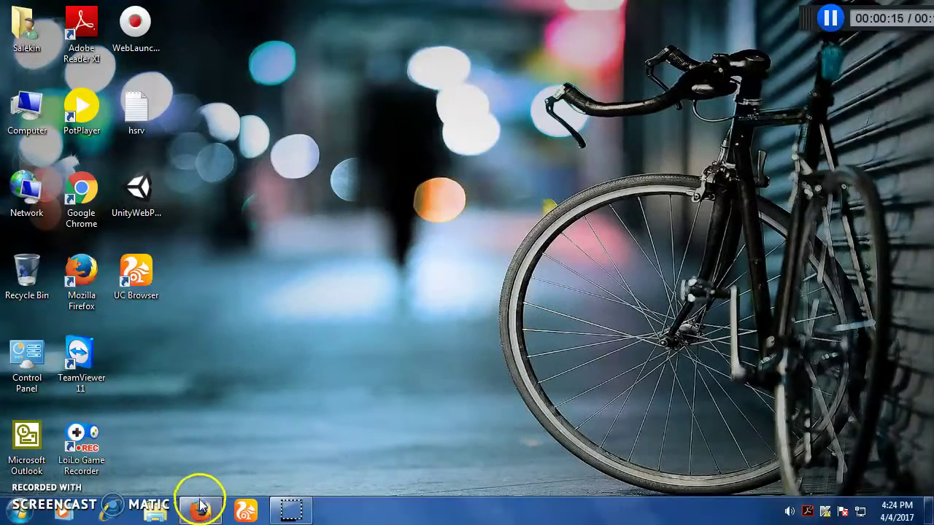
- Switch to Firefox and open the YouTube channel's Video Manager
mouse_move(203, 509)
click(200, 438)
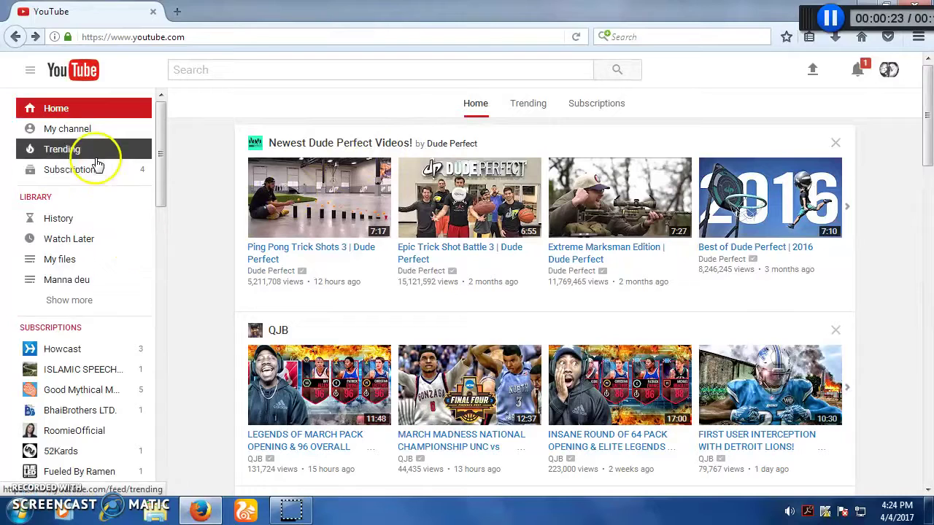
click(81, 138)
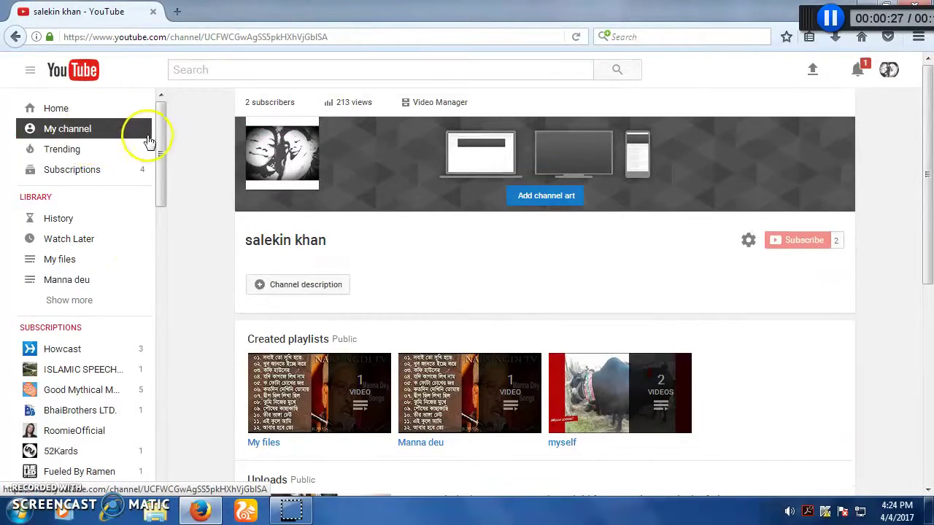
click(427, 105)
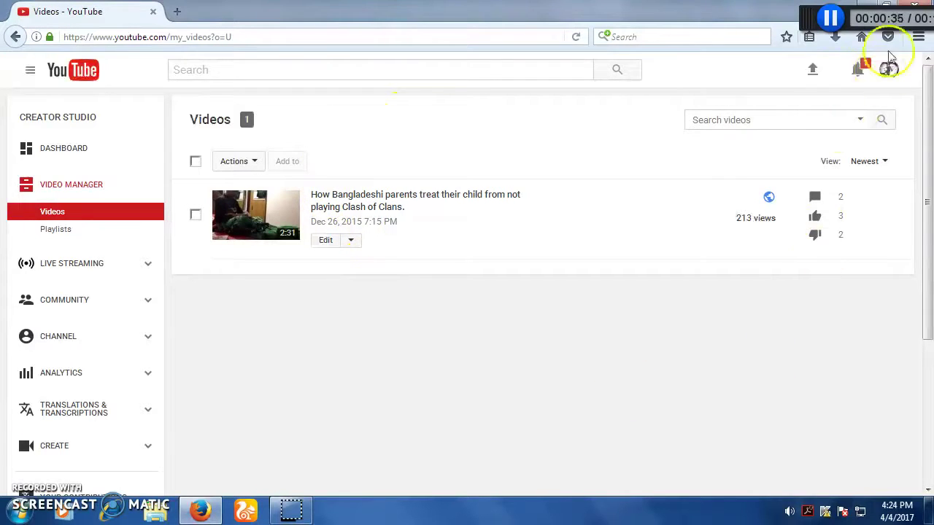
click(442, 206)
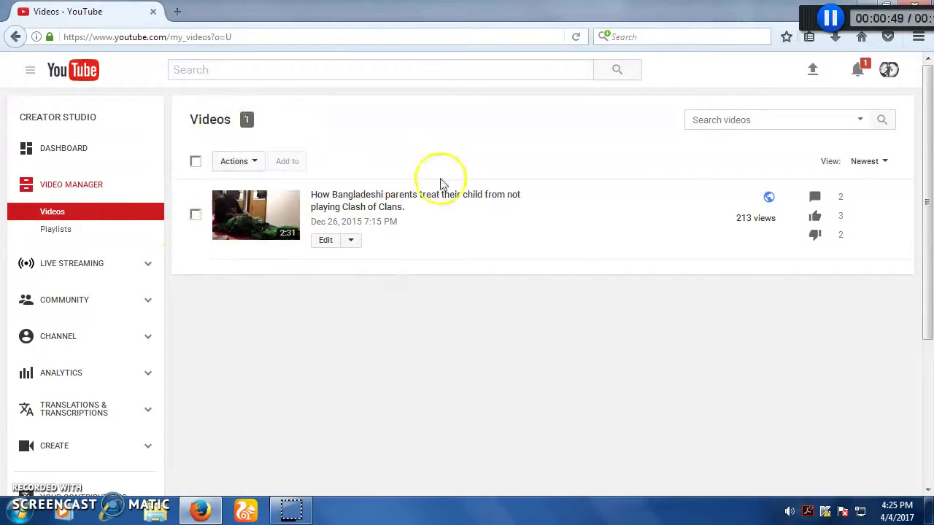
click(194, 214)
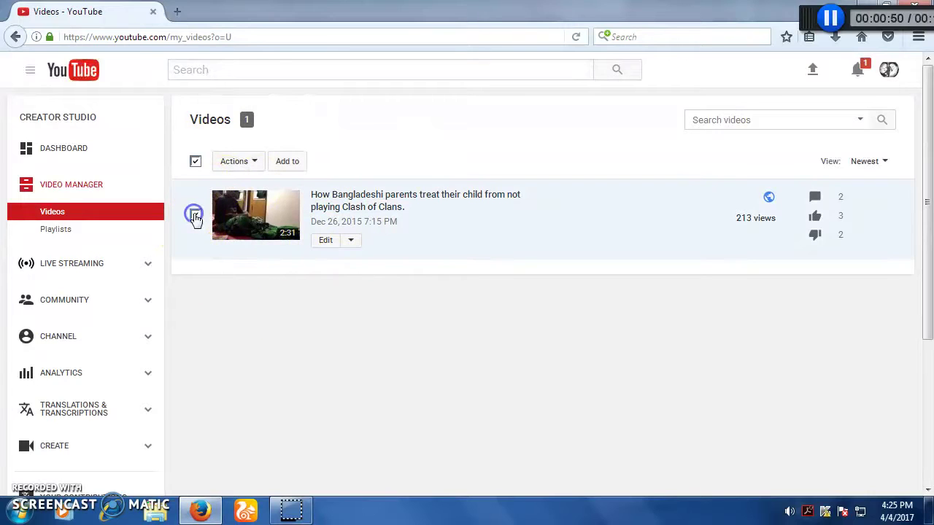
click(235, 162)
click(246, 162)
click(195, 216)
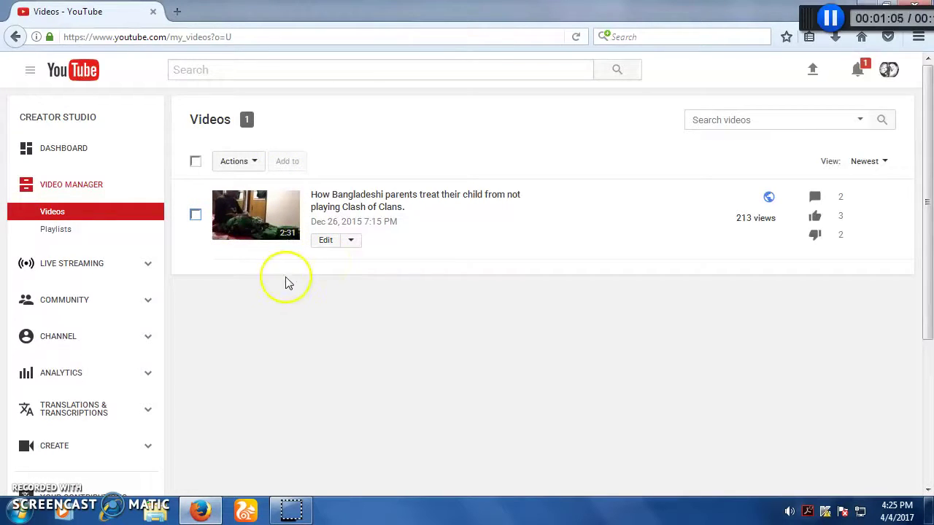
- Open the channel's account verification form and choose Bangladesh with text-message delivery of the verification code
click(114, 341)
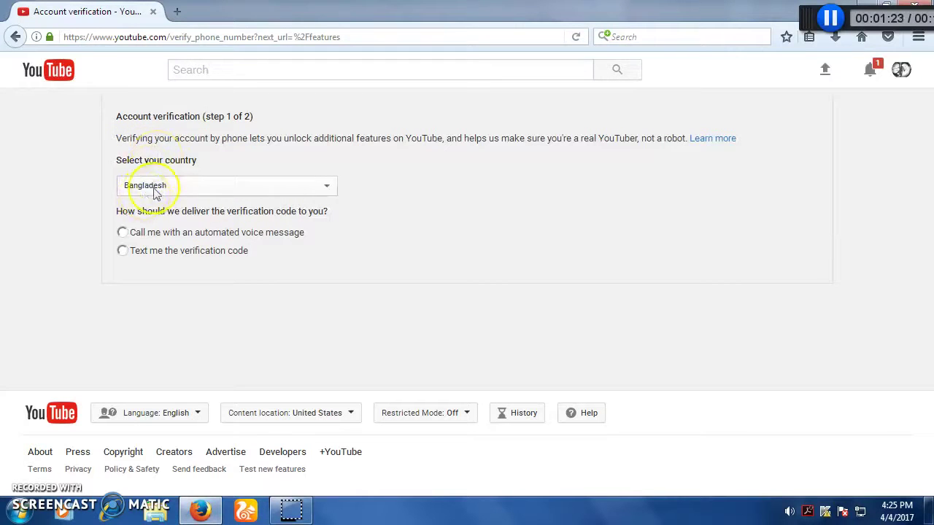
click(192, 192)
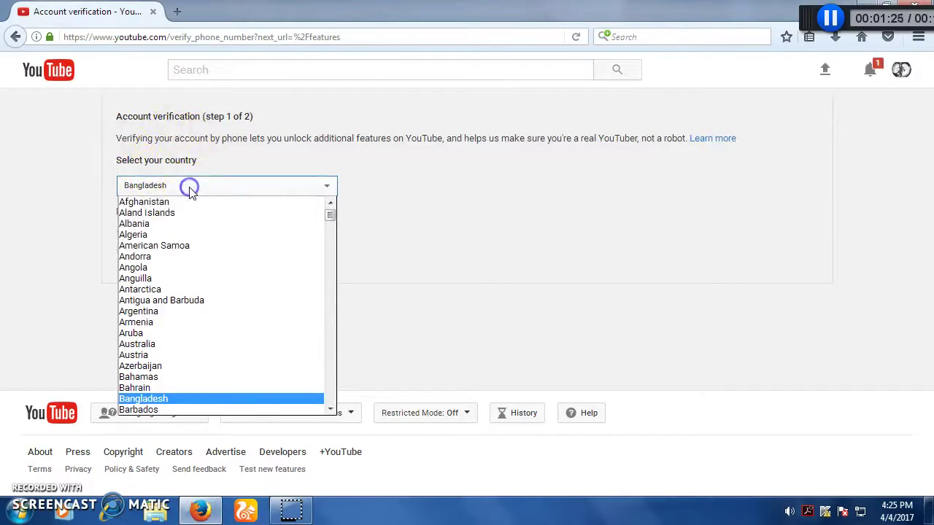
click(162, 396)
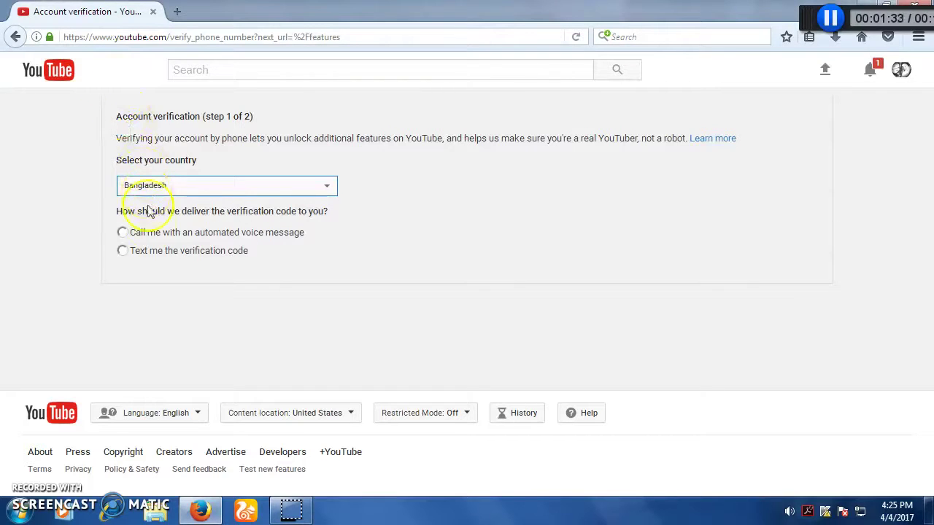
click(122, 251)
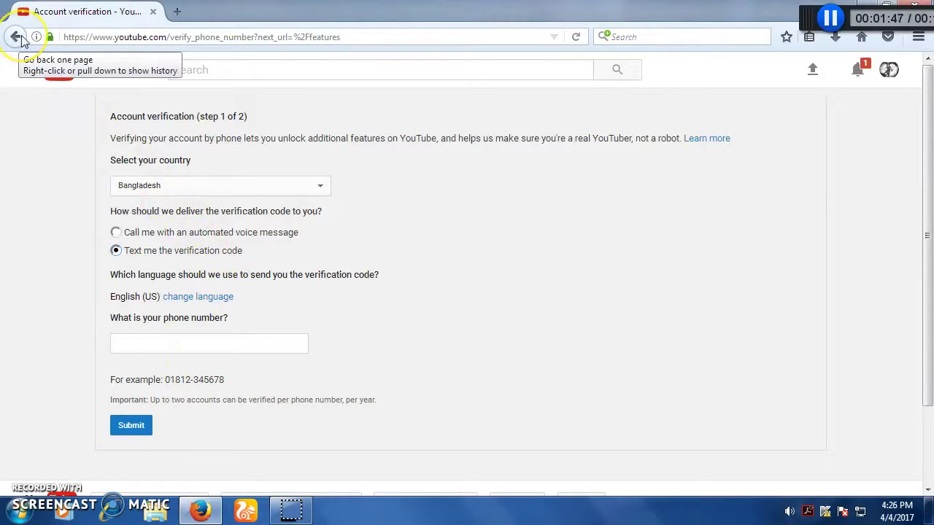
- Return to the channel's Status and Features page, look through the feature list and start enabling Monetization
click(28, 60)
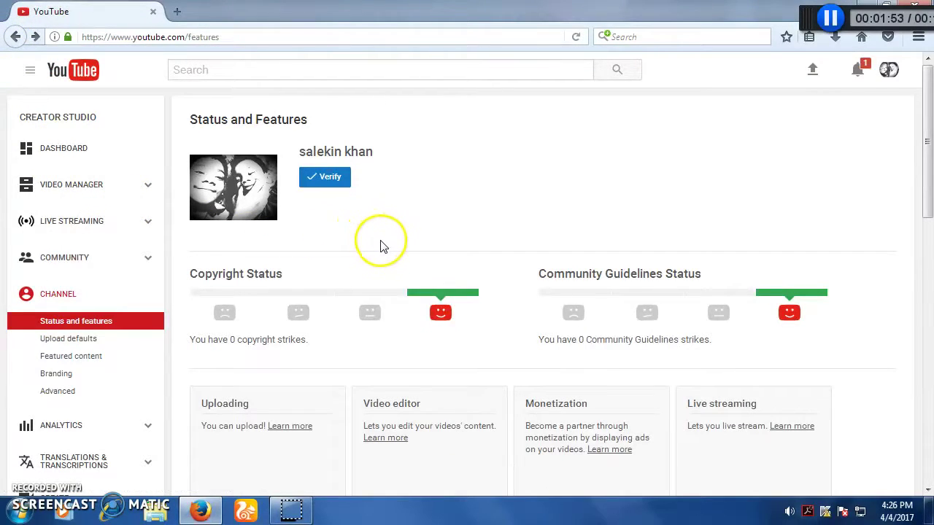
scroll(380, 246, down, 2)
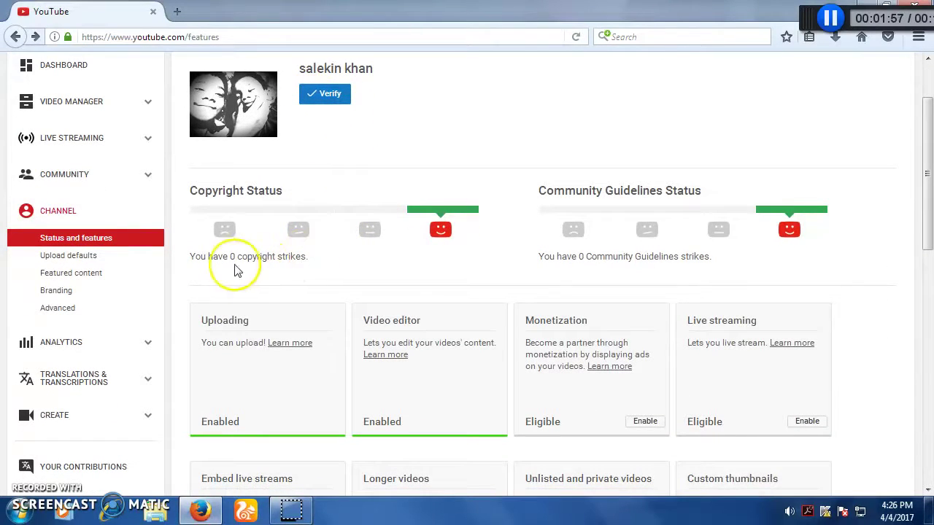
scroll(305, 337, down, 2)
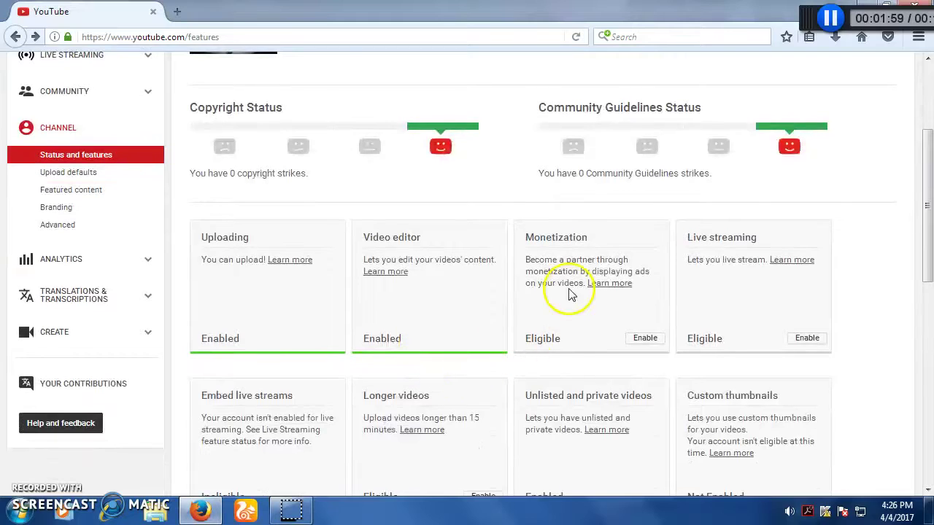
scroll(584, 278, up, 4)
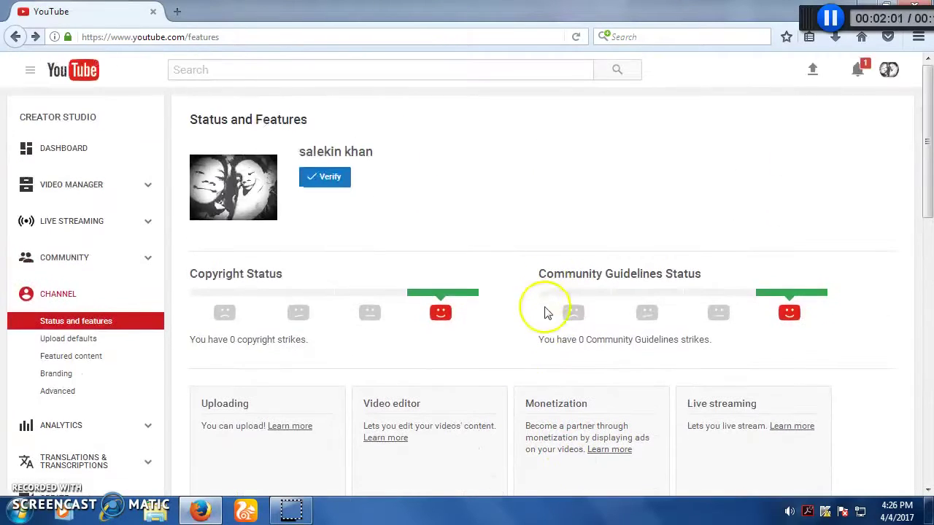
scroll(496, 409, down, 2)
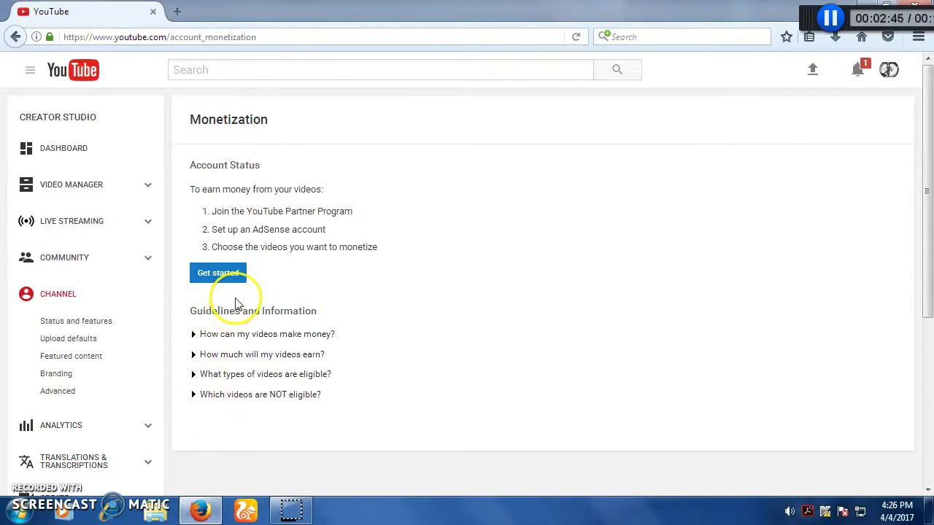
- Start account monetization and accept the YouTube Partner Program Terms, agreeing to all three statements
click(234, 275)
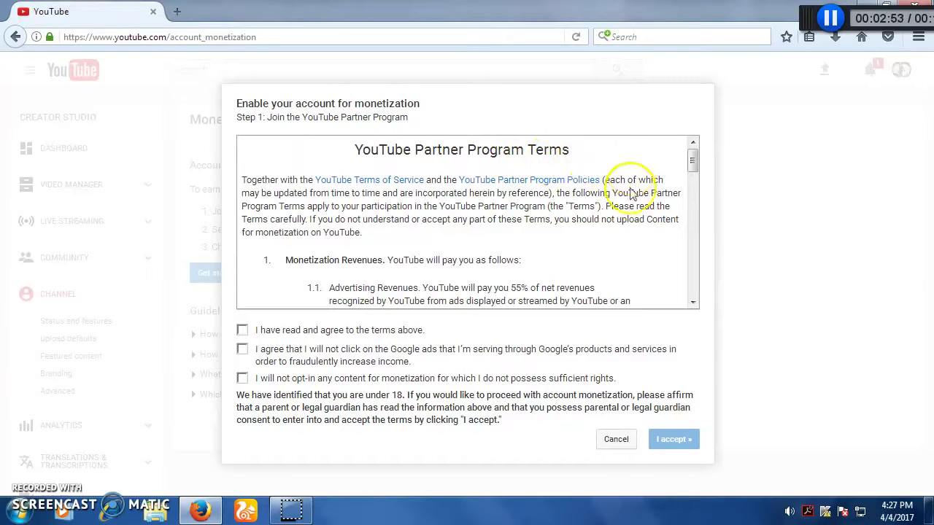
mouse_move(693, 165)
mouse_down()
mouse_move(690, 290)
mouse_move(693, 150)
mouse_up()
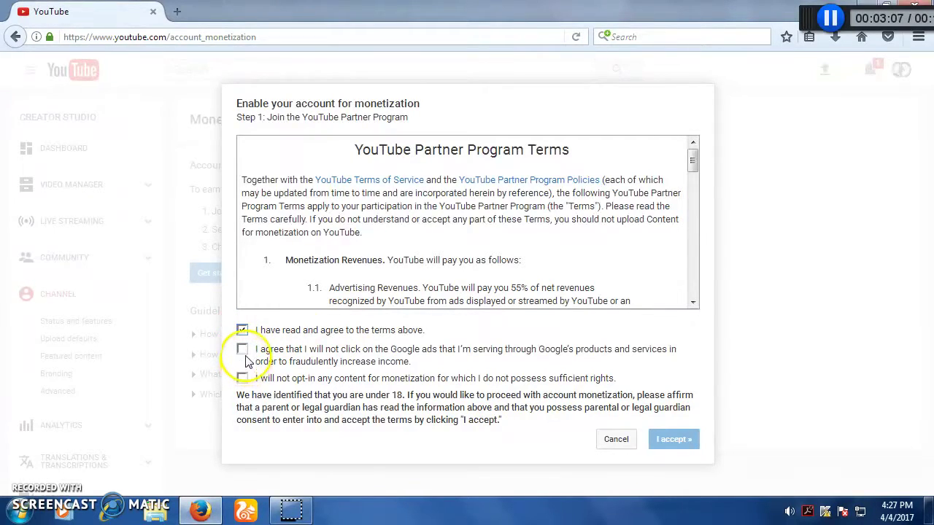
click(238, 379)
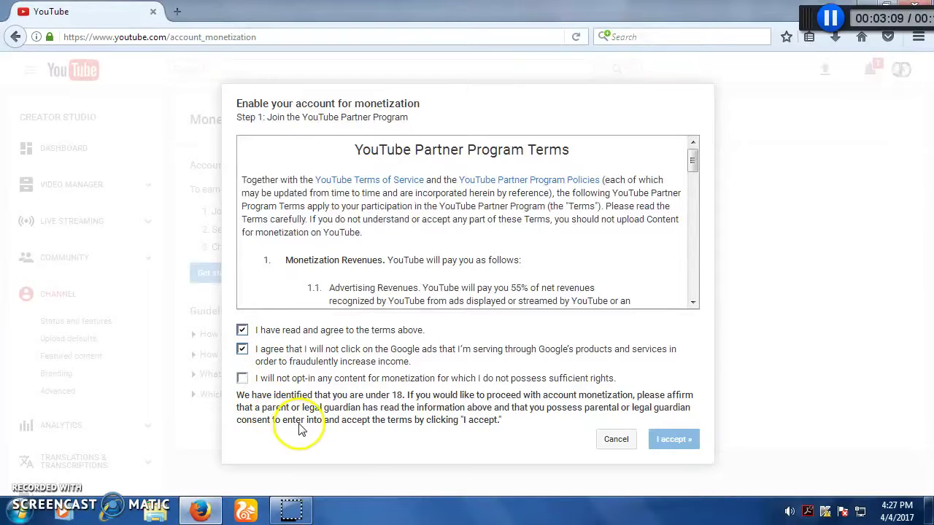
click(243, 379)
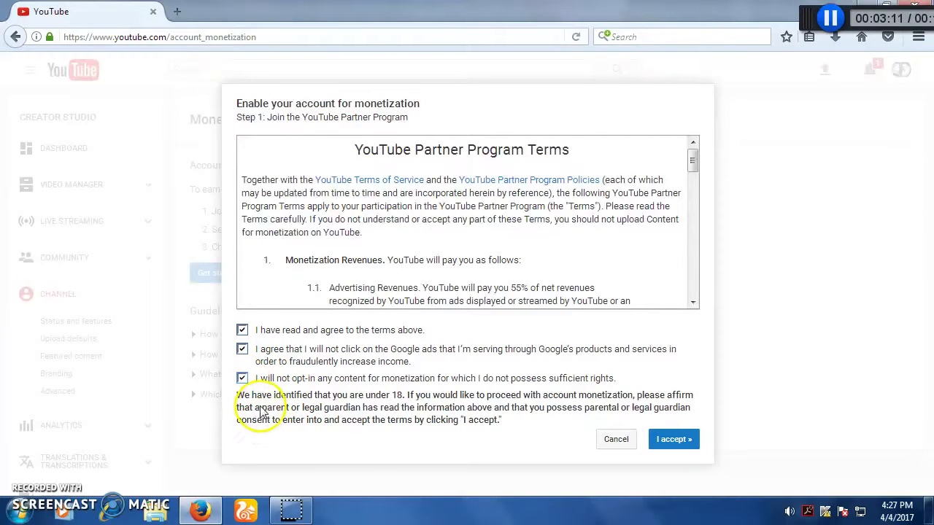
click(692, 441)
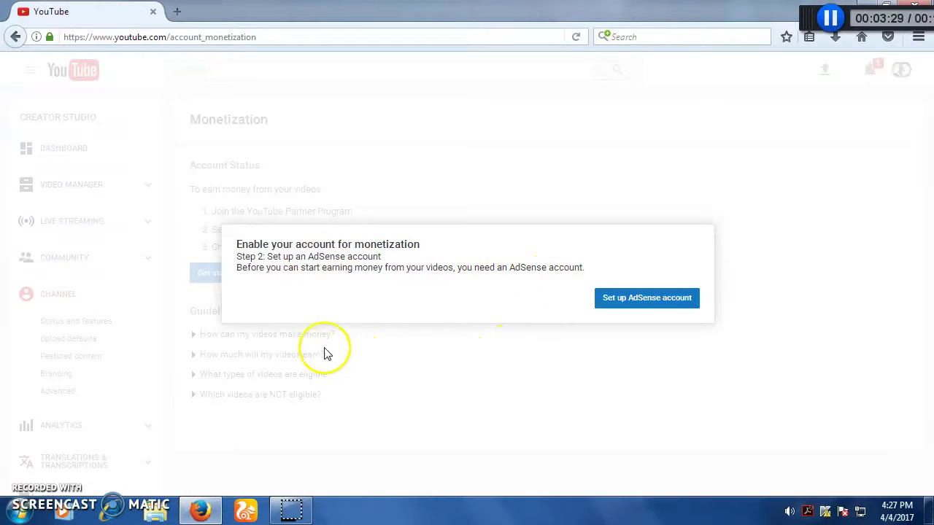
- Start the AdSense account setup, signing in with the existing Google account, and check the listed channel address
click(645, 303)
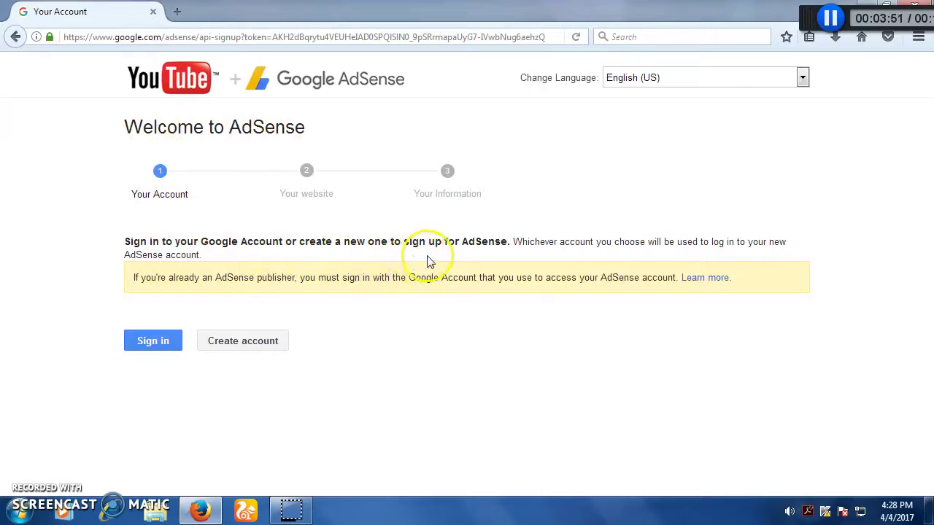
click(172, 342)
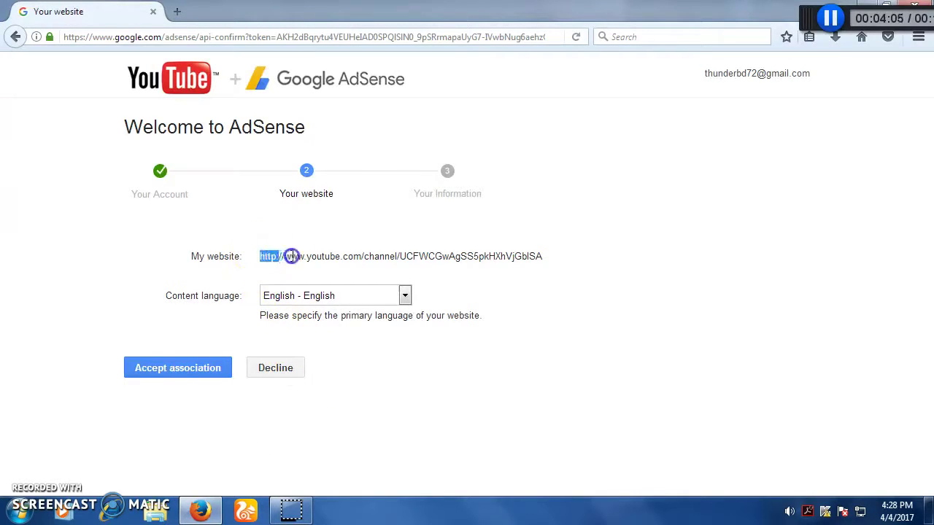
drag(291, 256, 458, 251)
drag(261, 256, 496, 255)
click(579, 319)
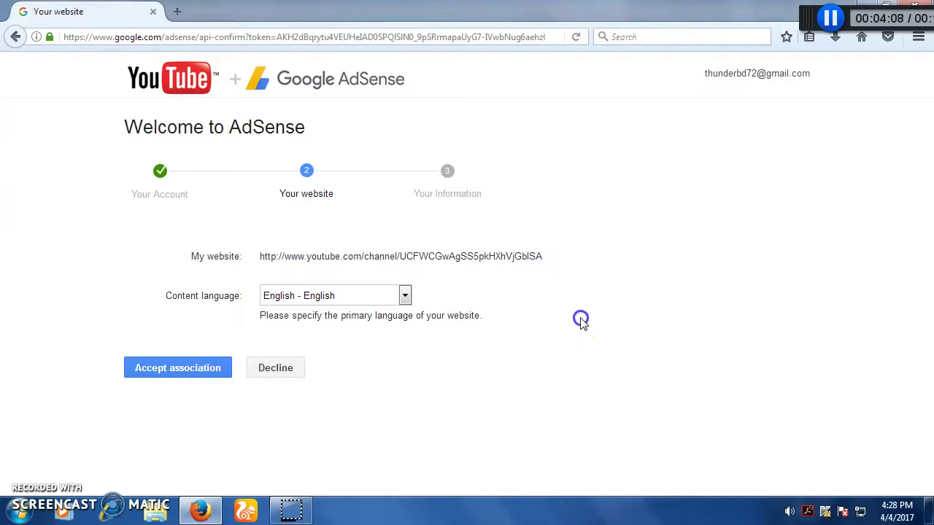
- Choose English as the content language and accept the AdSense association for the channel
click(405, 295)
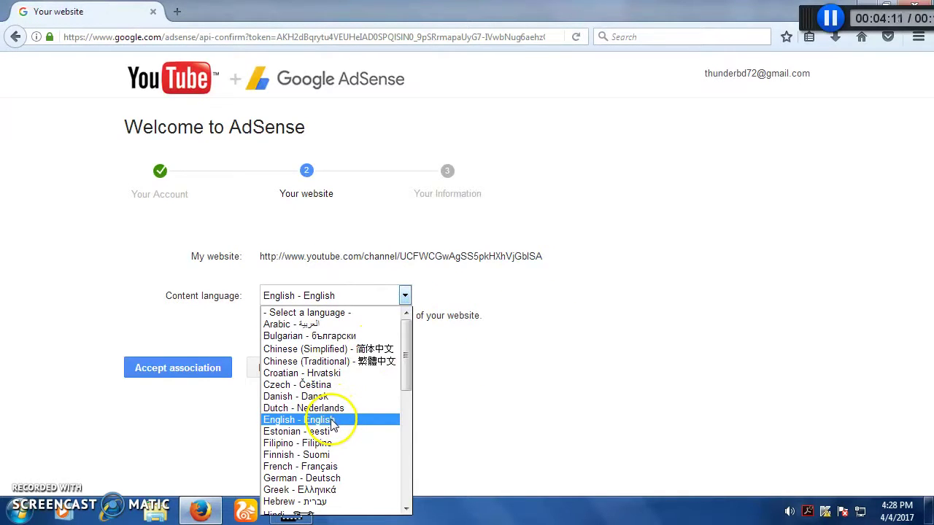
scroll(334, 409, down, 8)
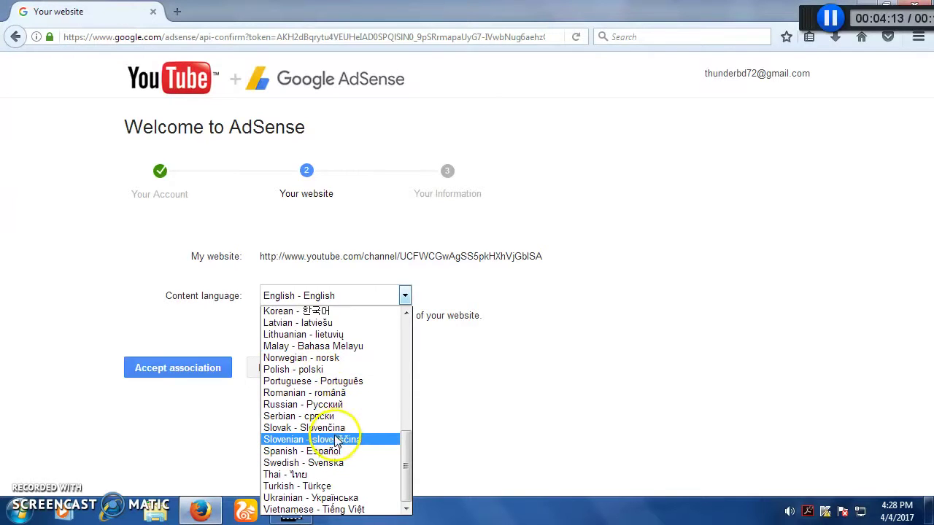
scroll(328, 394, up, 8)
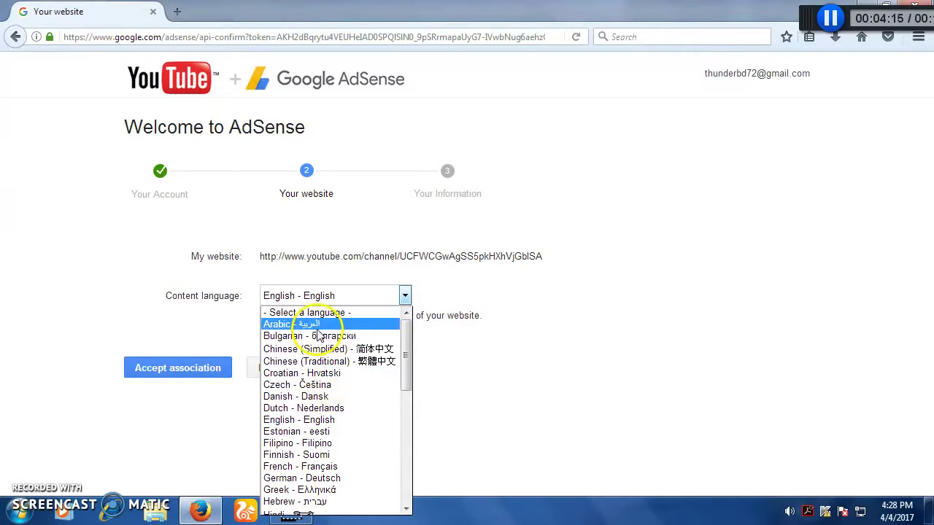
click(319, 424)
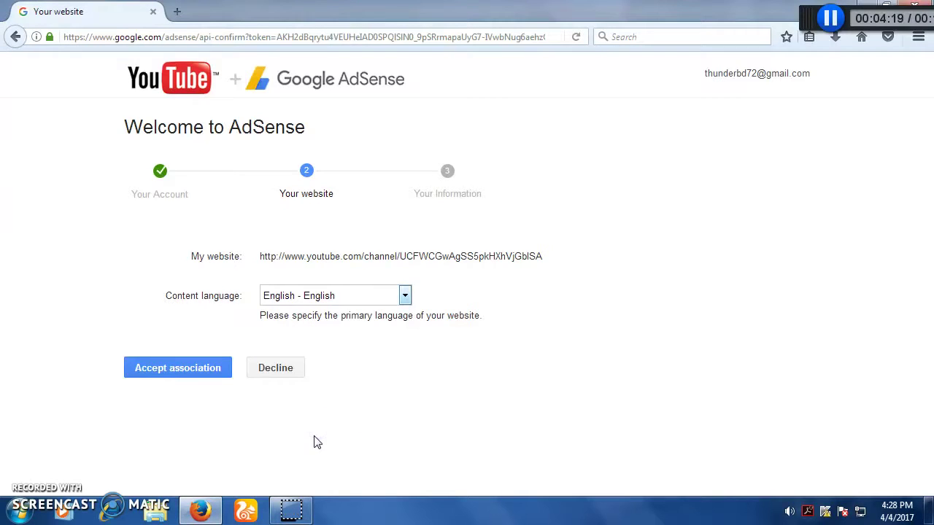
click(182, 368)
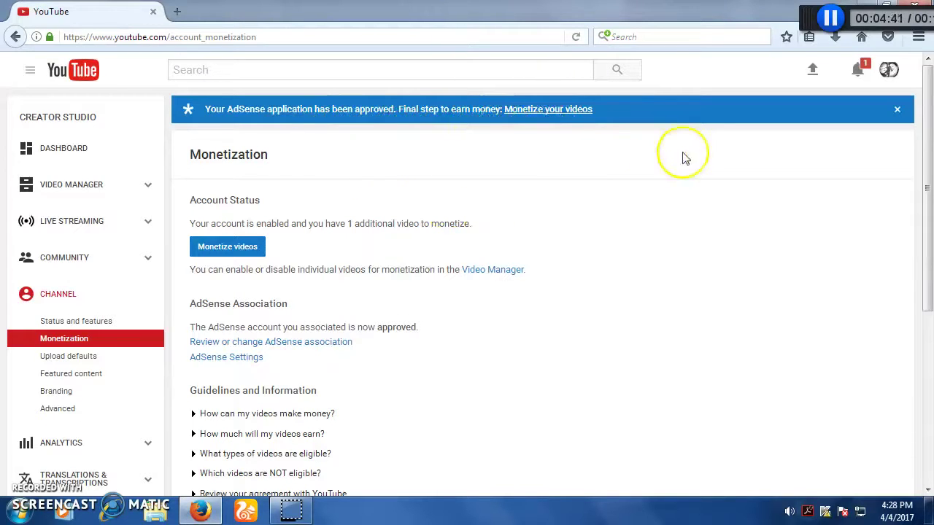
- Review the account status, AdSense association and guideline topics on the channel's Monetization page
scroll(246, 246, down, 3)
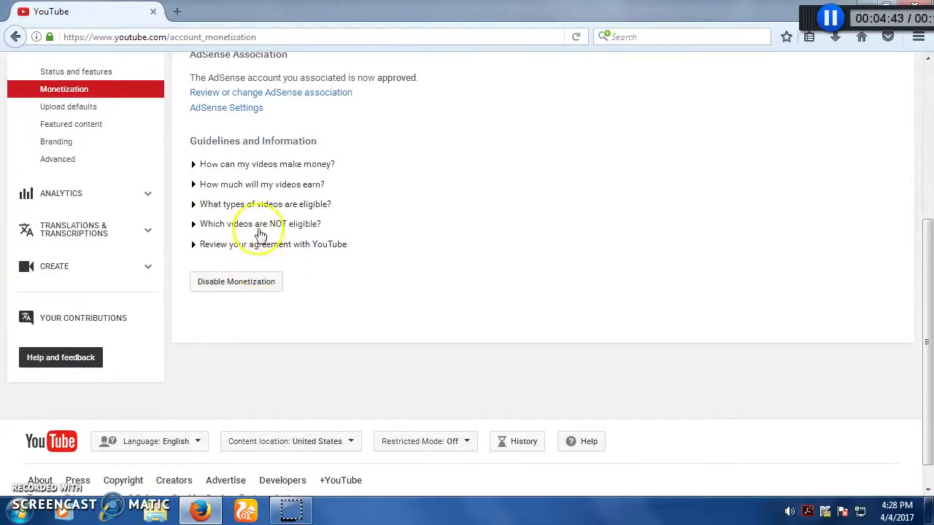
scroll(252, 284, up, 1)
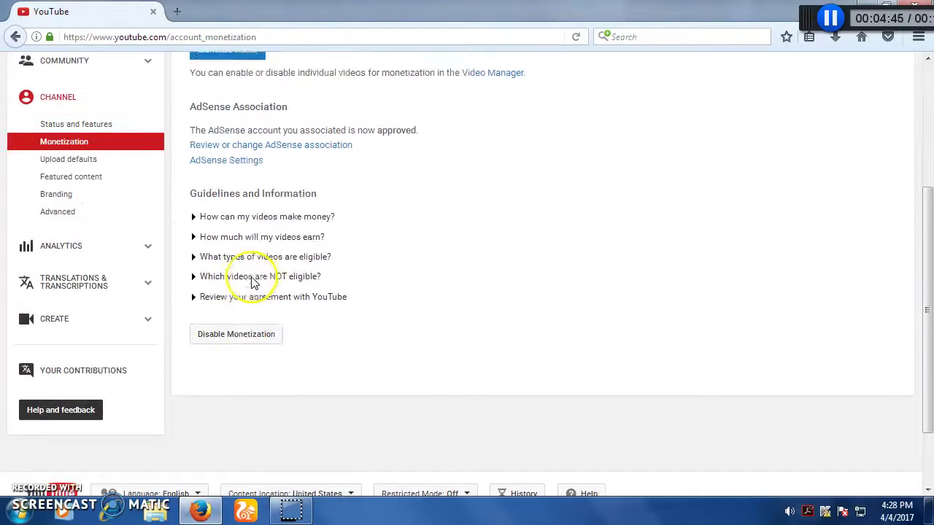
scroll(298, 192, up, 3)
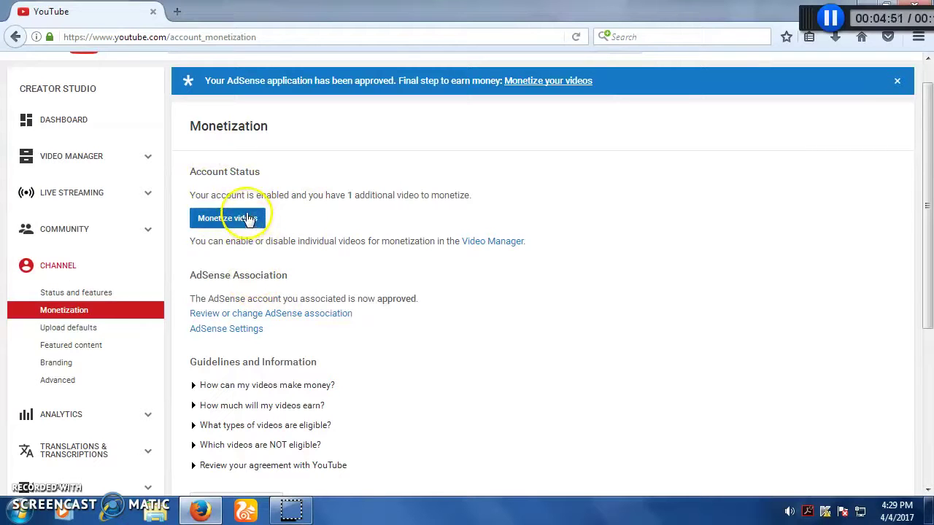
scroll(245, 237, down, 2)
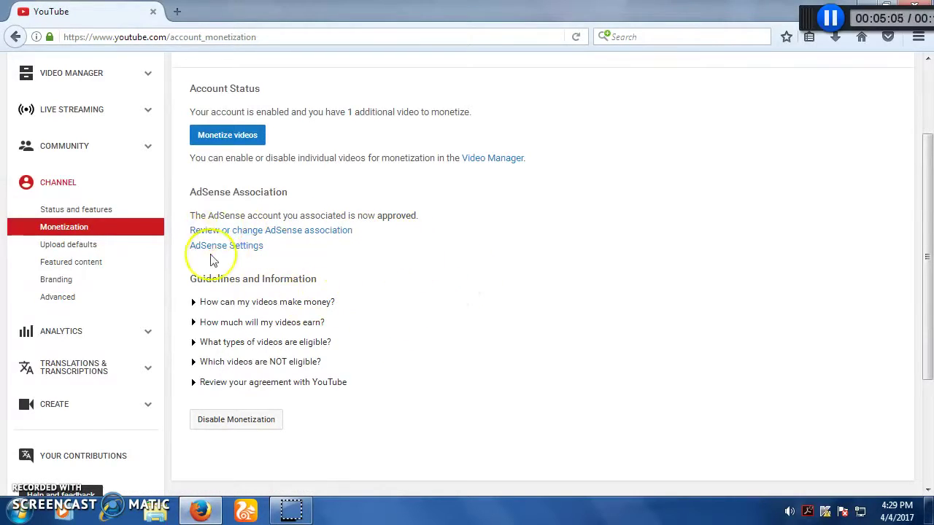
scroll(252, 233, up, 2)
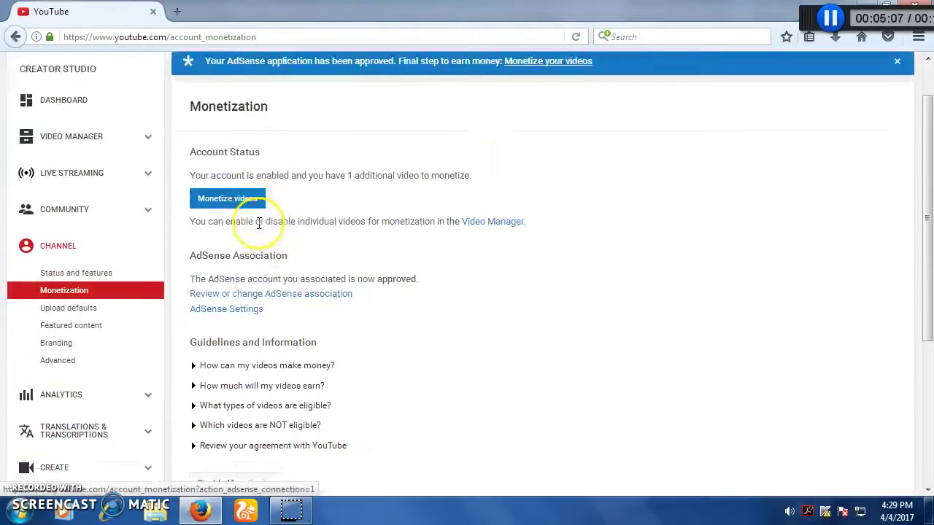
scroll(289, 336, down, 2)
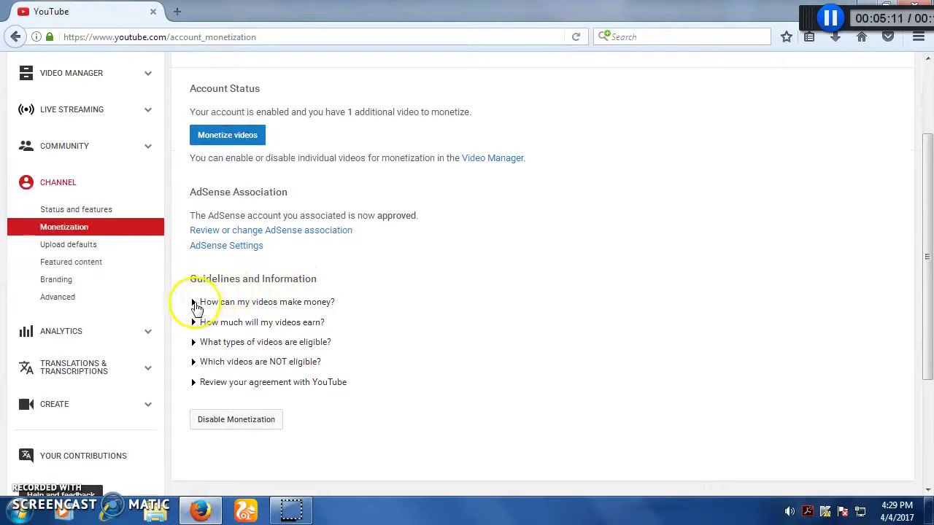
- Expand and look through every topic under Guidelines and Information, from how videos make money to the agreement with YouTube
click(195, 304)
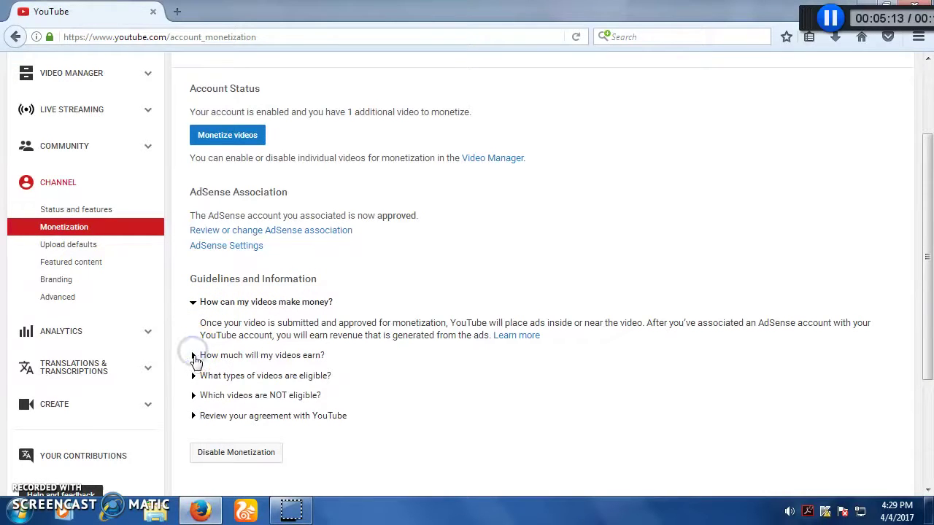
click(195, 357)
click(194, 398)
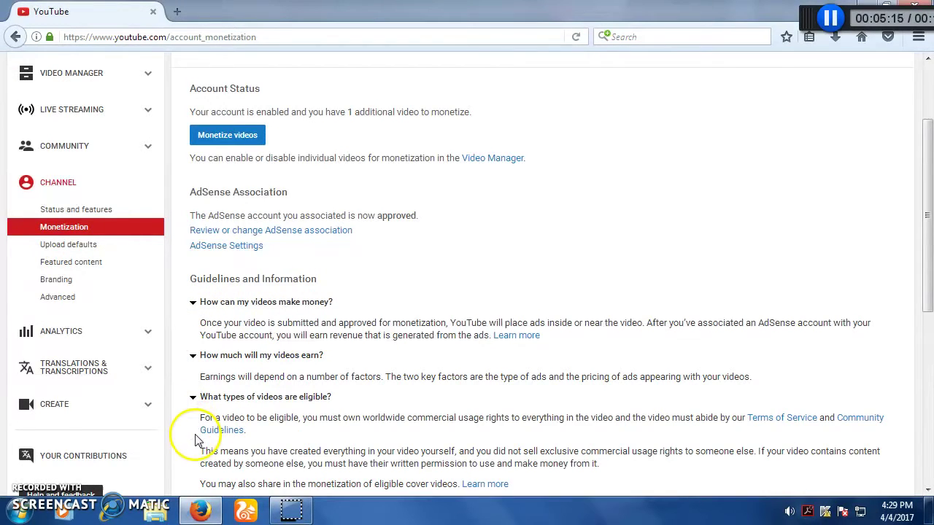
scroll(196, 440, down, 3)
click(191, 342)
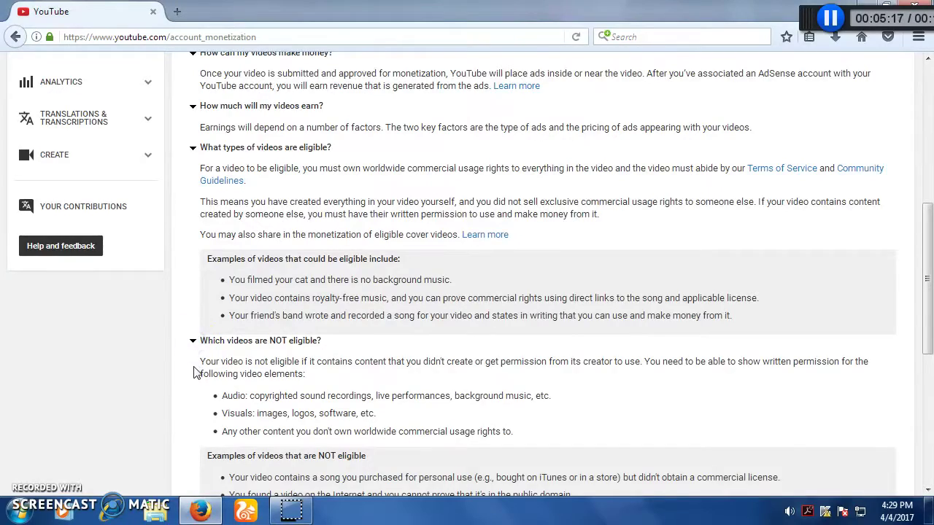
scroll(196, 373, down, 3)
click(194, 345)
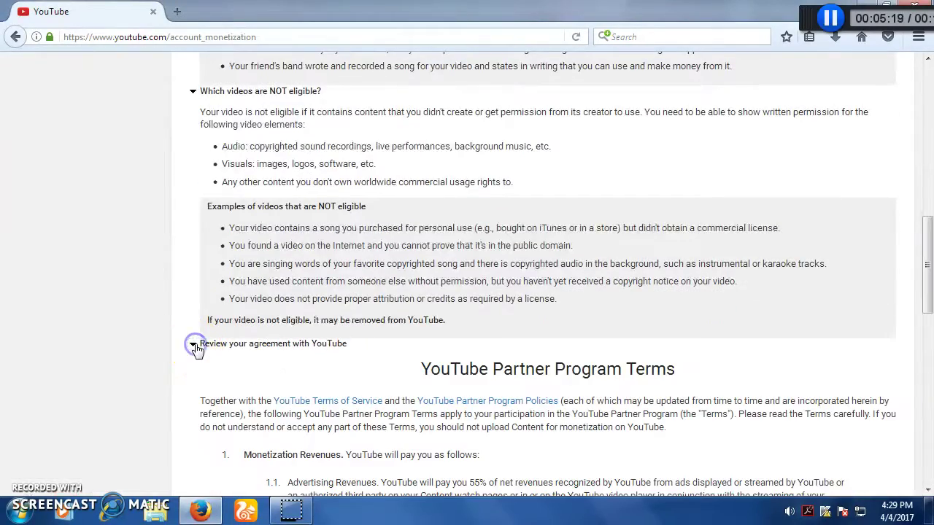
scroll(255, 248, up, 15)
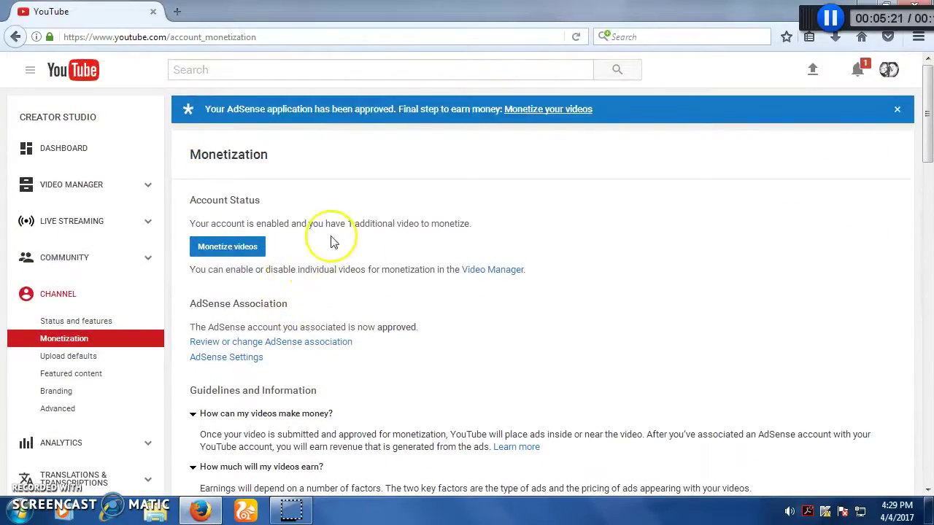
- Monetize the channel's videos with overlay in-video ads, skippable video ads and sponsored cards
click(255, 249)
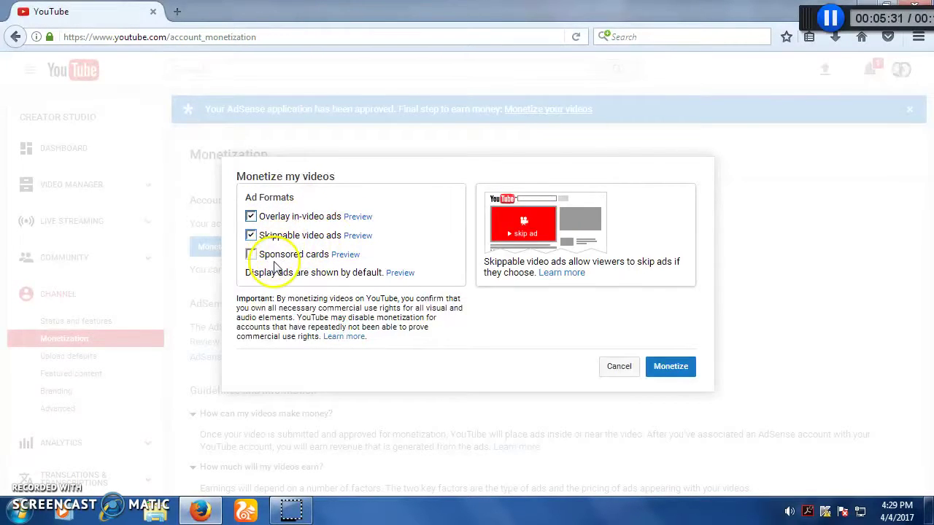
click(345, 254)
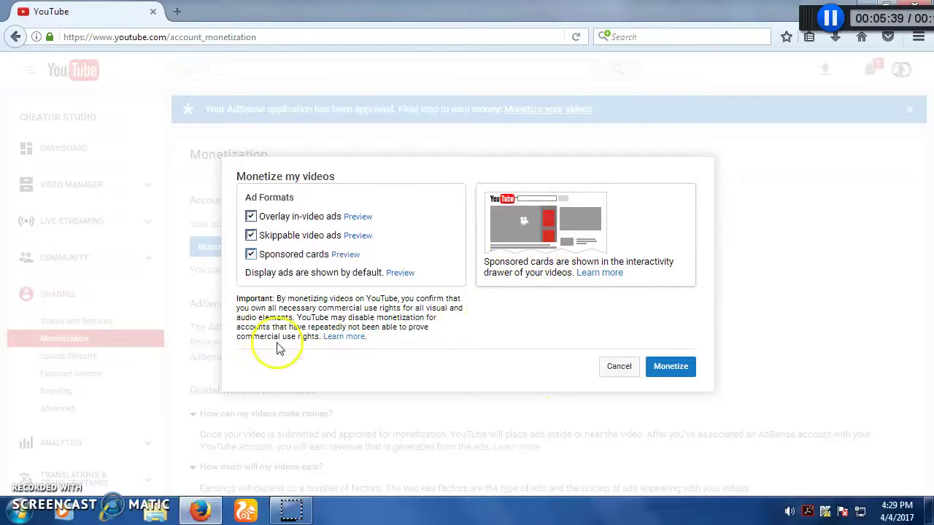
click(664, 370)
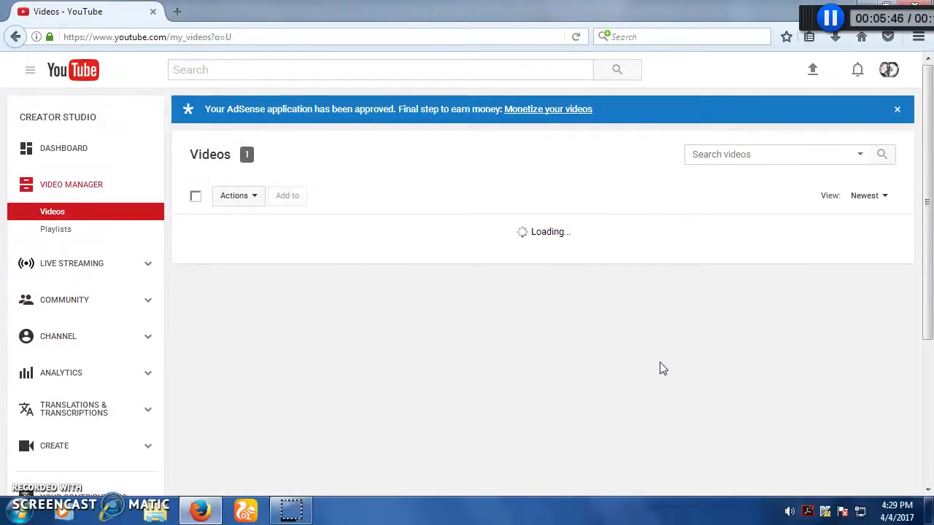
click(639, 370)
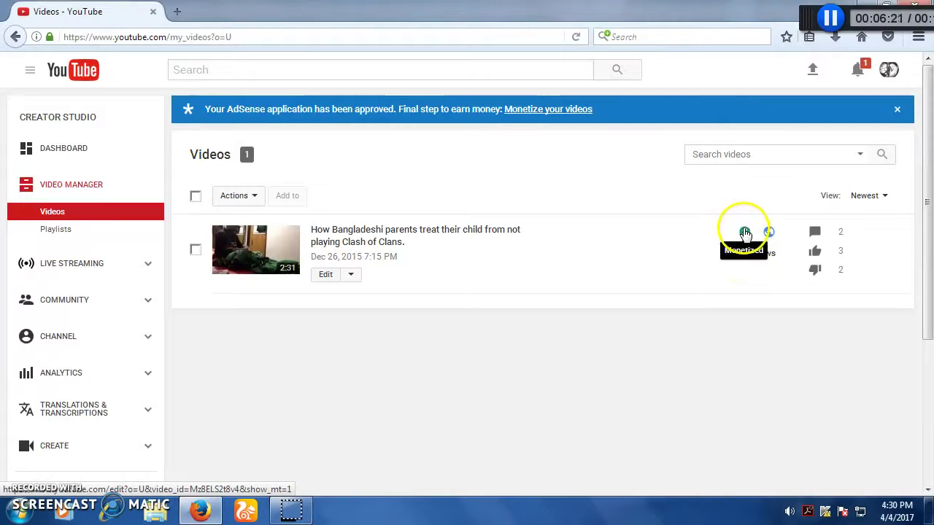
- Check the monetized video's settings page and the bulk actions offered for it in the video list
click(744, 232)
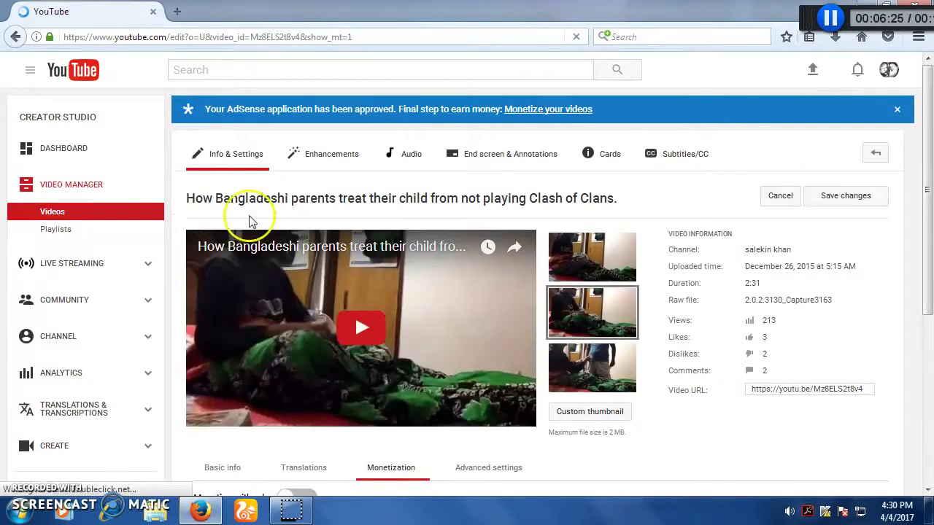
click(16, 36)
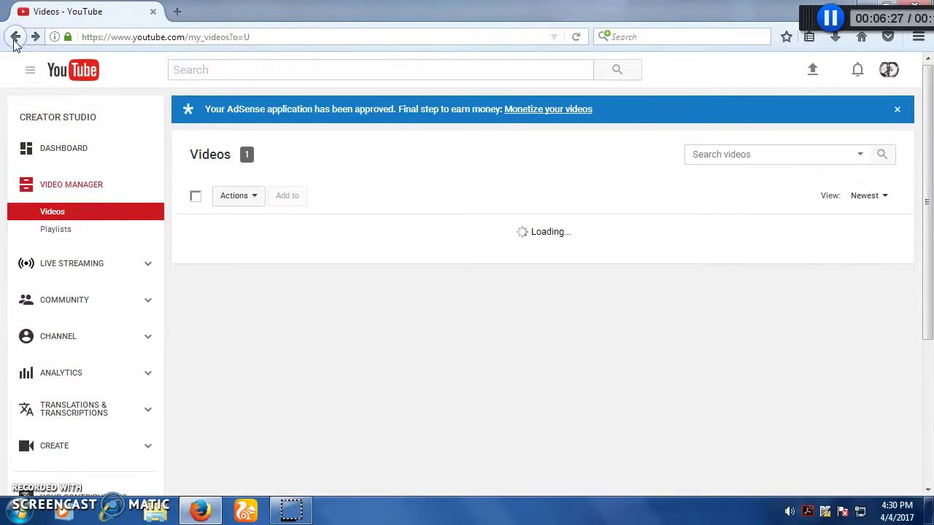
click(195, 195)
click(256, 197)
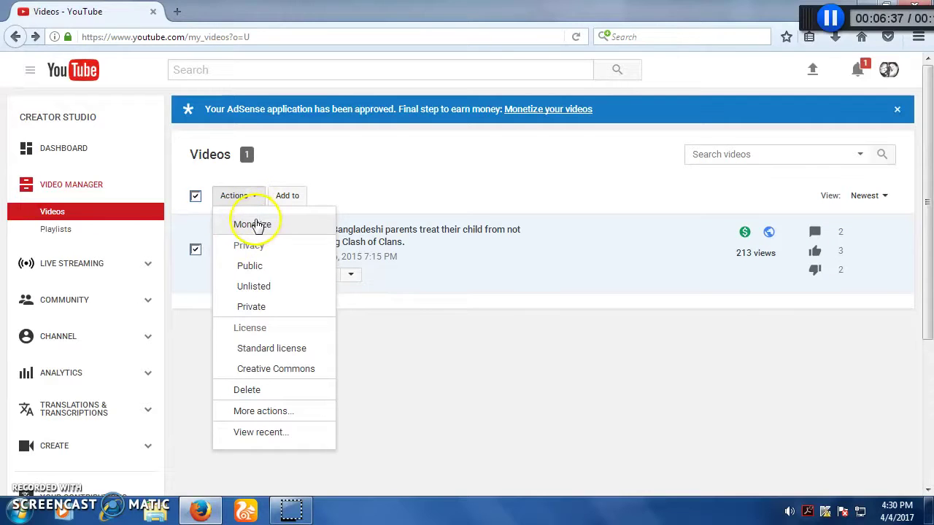
click(334, 194)
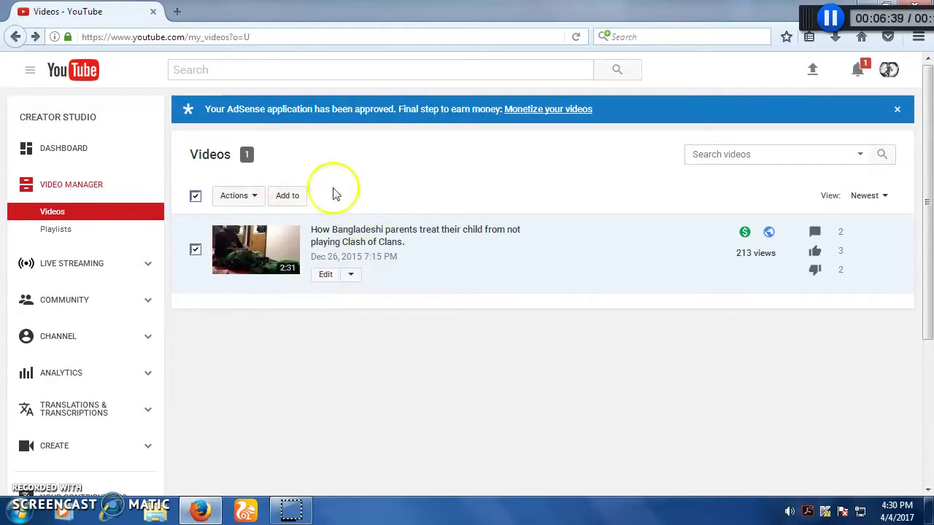
click(196, 197)
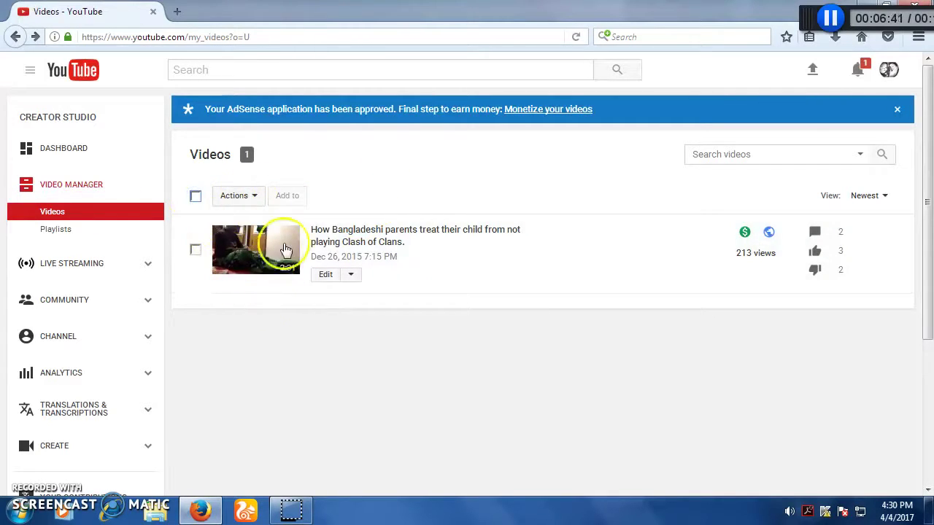
scroll(559, 278, down, 1)
scroll(559, 277, down, 1)
scroll(563, 267, up, 3)
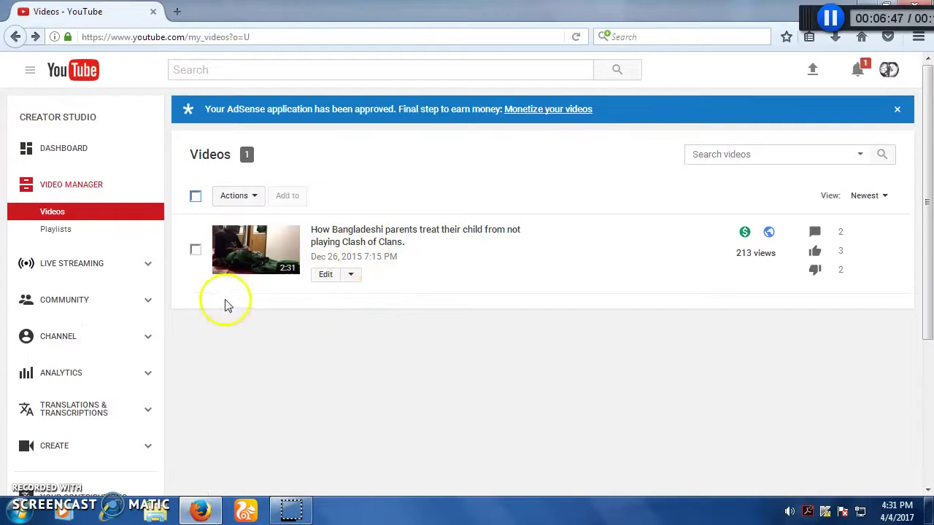
scroll(223, 329, down, 3)
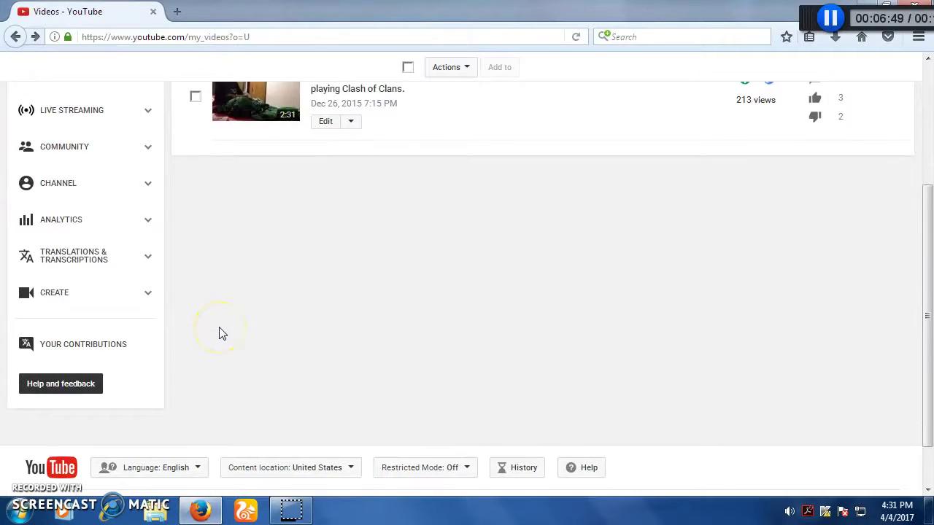
scroll(223, 334, down, 1)
scroll(246, 316, up, 5)
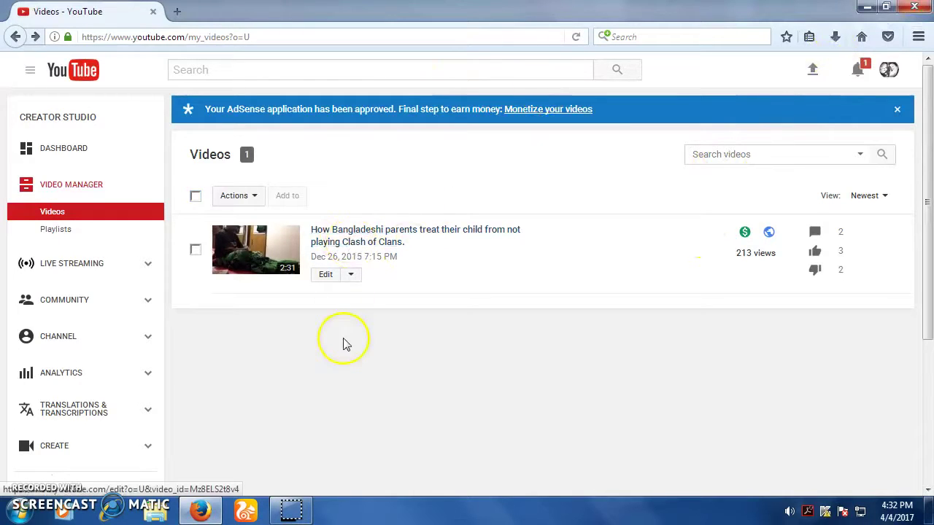
scroll(344, 344, down, 4)
scroll(338, 332, up, 4)
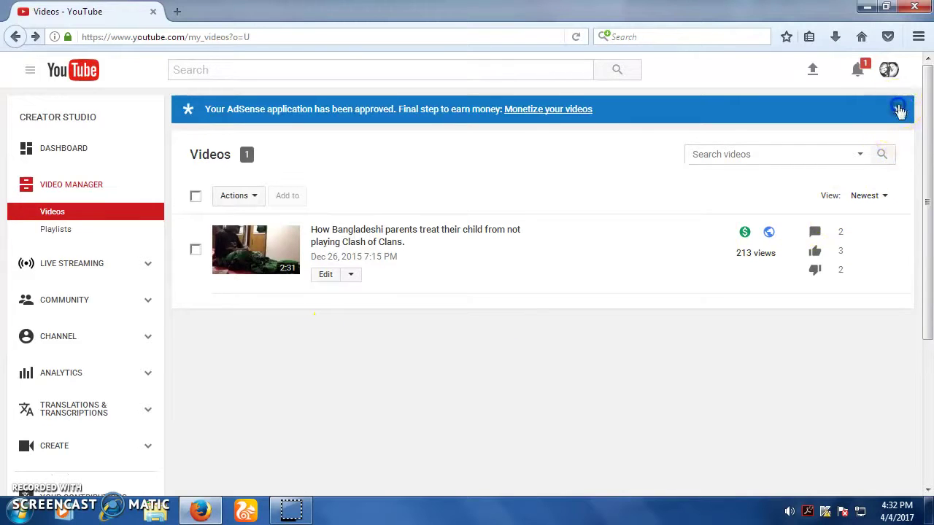
- Dismiss the AdSense approval notice and look over the videos, comments and analytics on the channel Dashboard
click(896, 108)
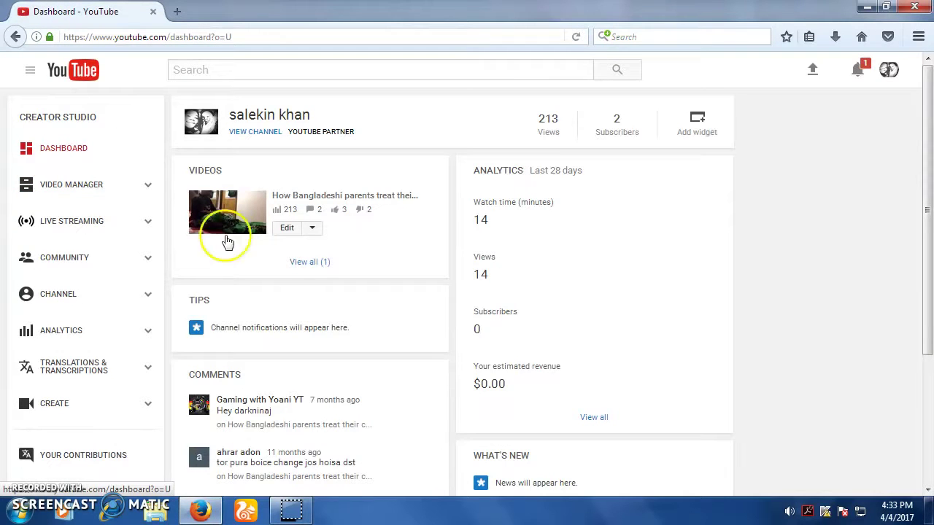
scroll(388, 240, down, 2)
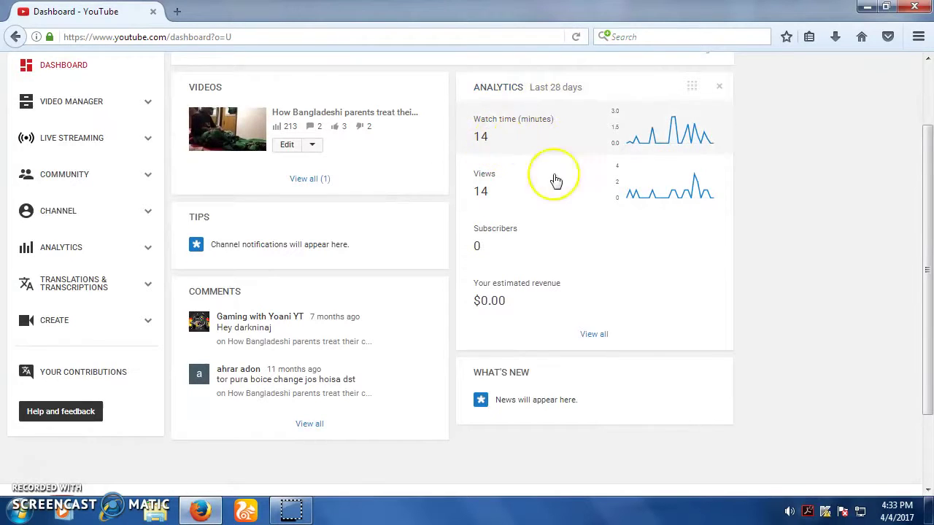
scroll(530, 194, down, 2)
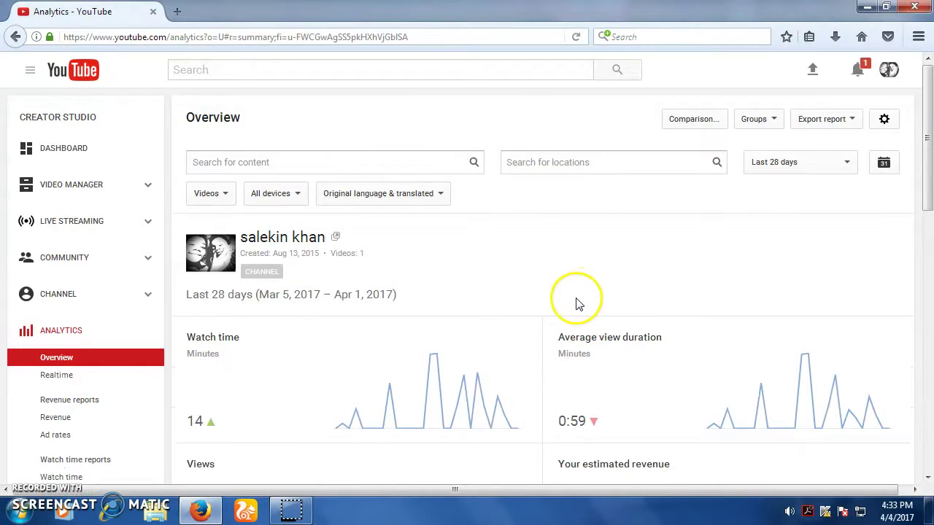
- Examine the channel's Analytics overview, including watch time, views, estimated revenue, top videos, geographies and traffic sources
scroll(576, 303, down, 3)
scroll(482, 270, down, 4)
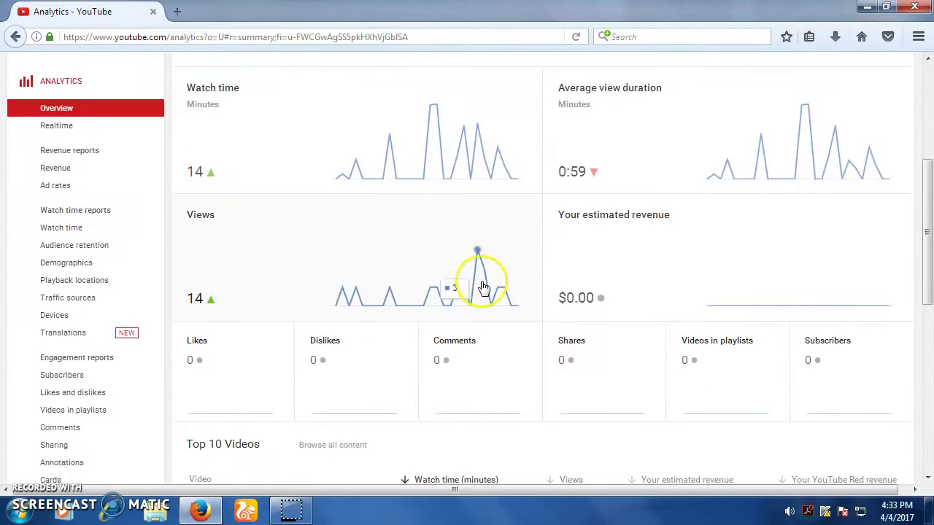
scroll(483, 287, down, 6)
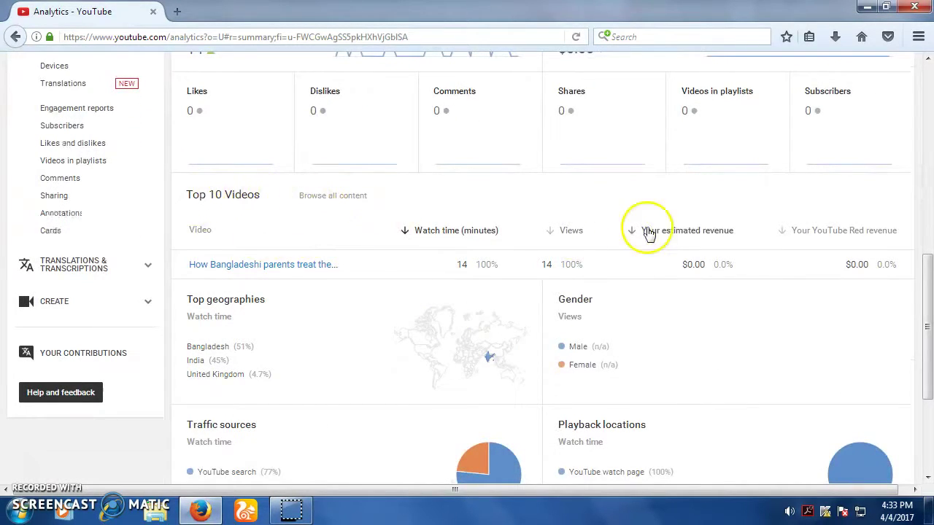
scroll(540, 321, down, 5)
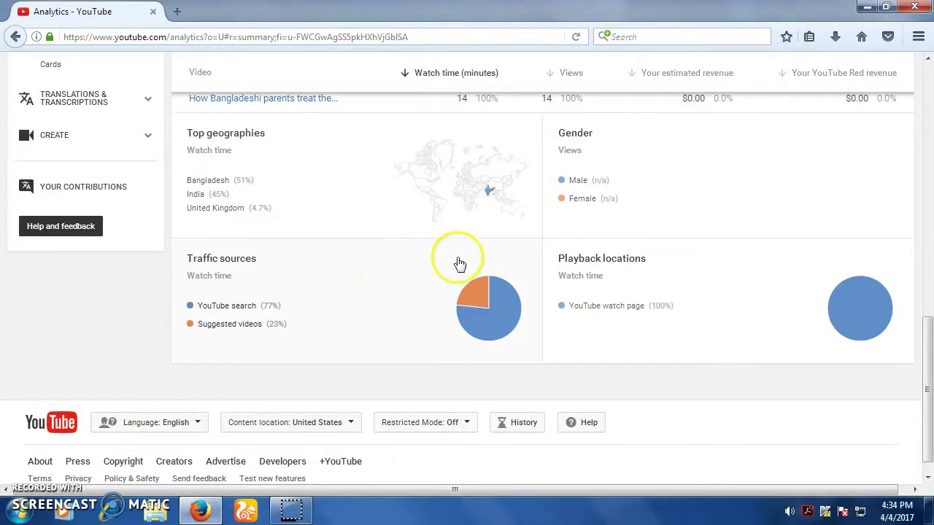
scroll(591, 195, up, 2)
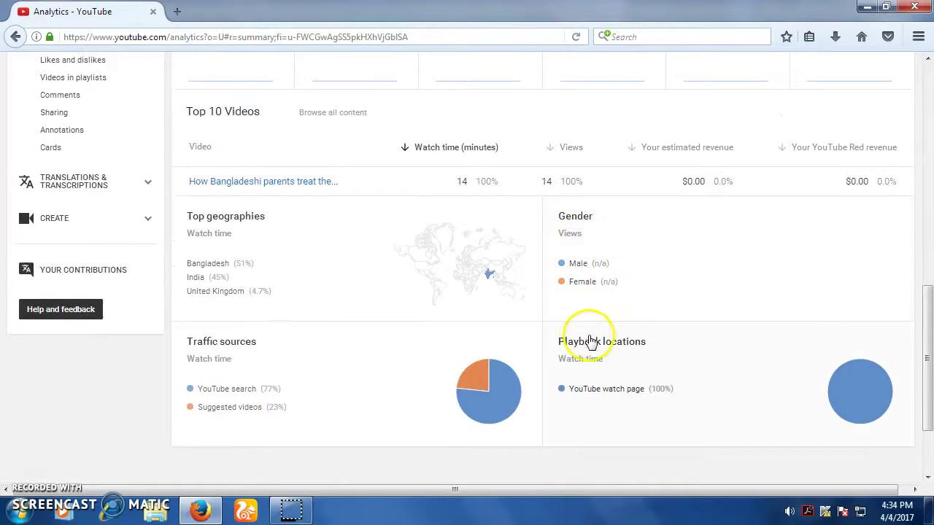
scroll(459, 302, up, 8)
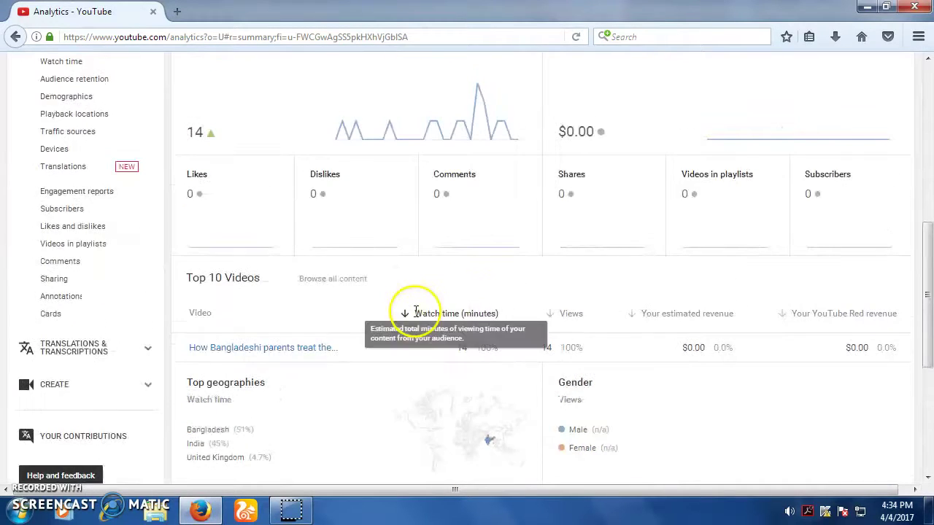
scroll(241, 273, up, 6)
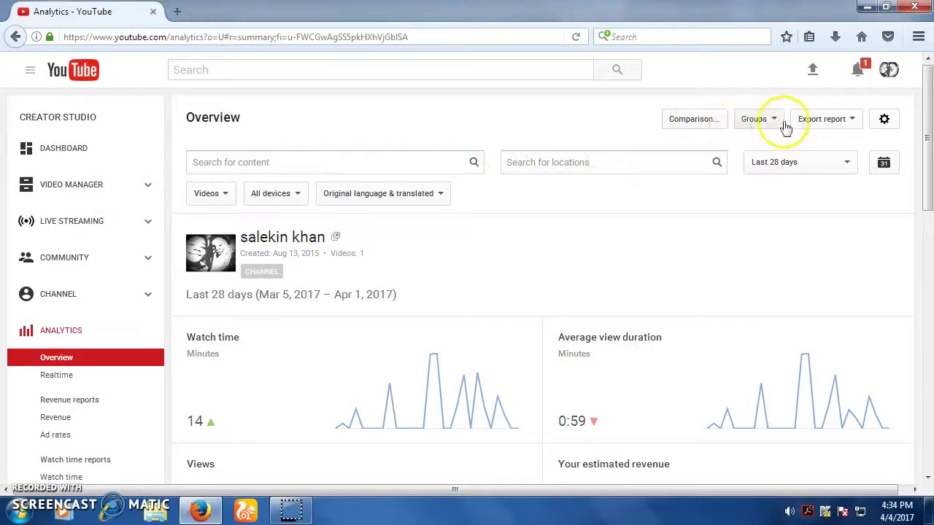
- Open the channel's Status and Features page and check the status of Monetization and the other features
click(73, 293)
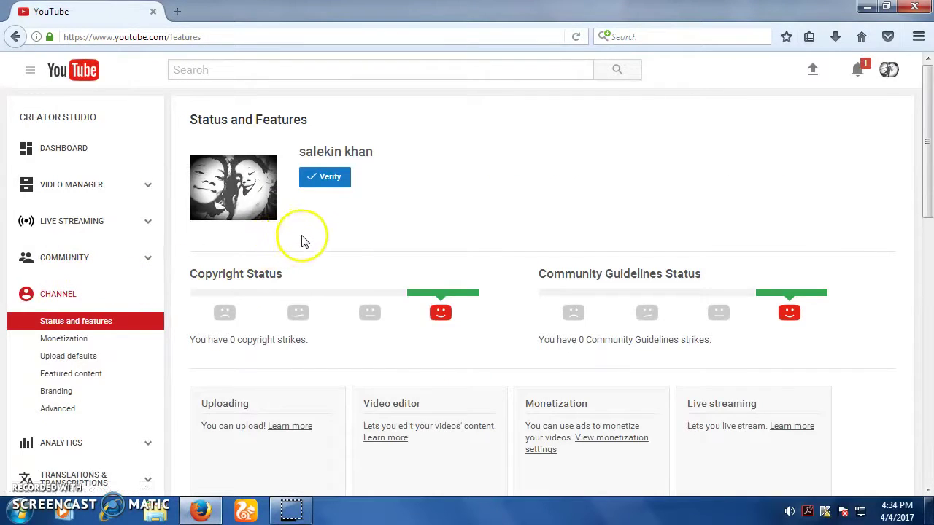
scroll(386, 285, down, 3)
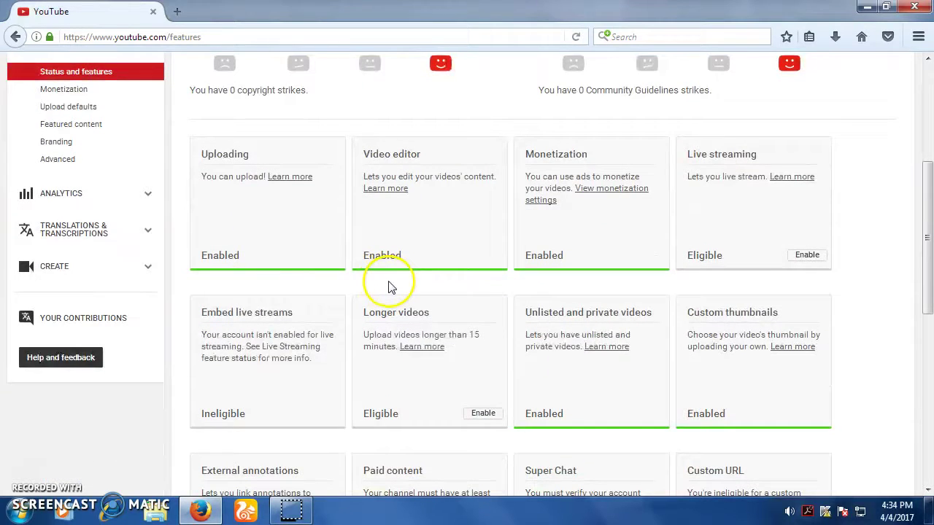
- Look over the remaining channel features, and review the account status, AdSense association and guidelines on the channel's Monetization page
scroll(448, 297, down, 2)
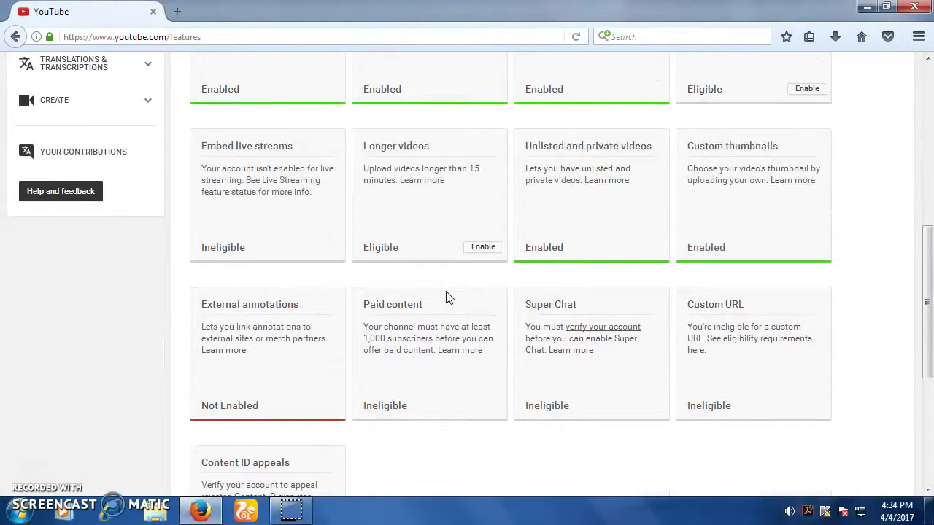
scroll(437, 277, up, 4)
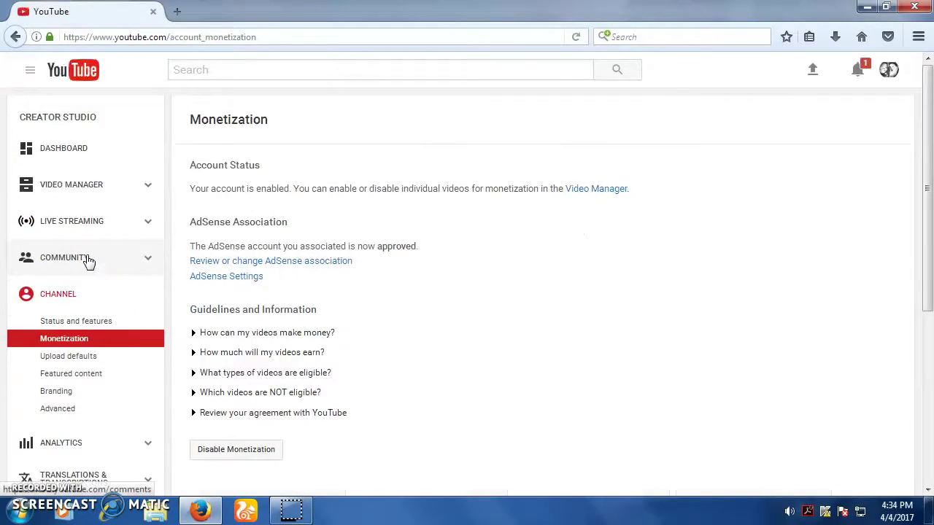
scroll(229, 320, down, 1)
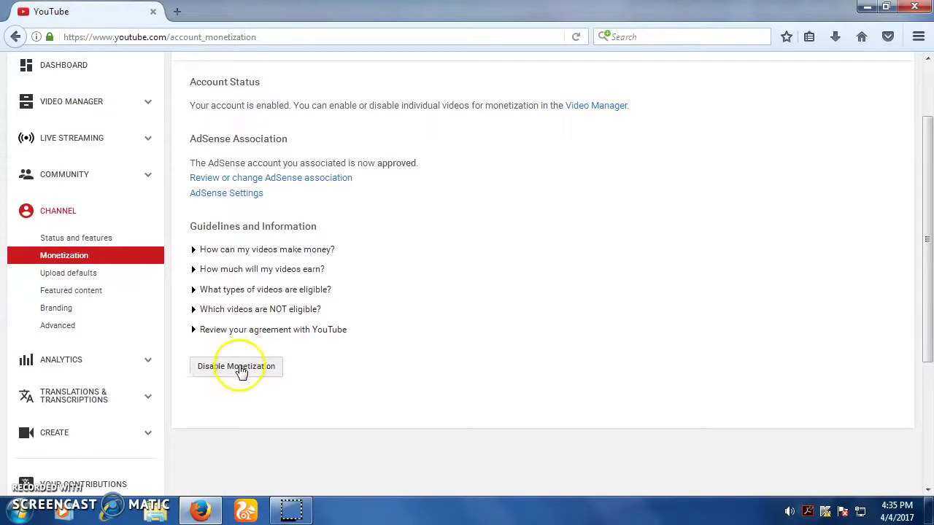
scroll(239, 373, up, 2)
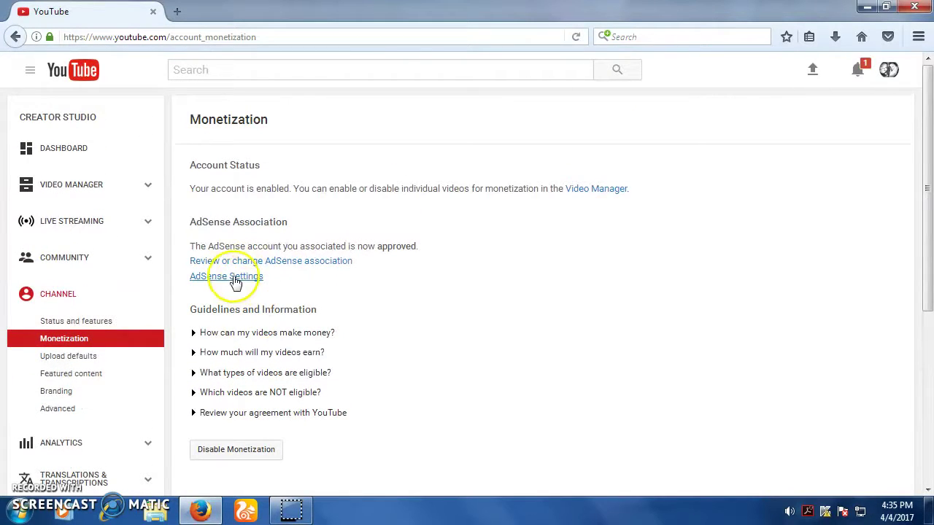
- Open the channel's Advanced settings and look through the available countries, keeping United Kingdom
click(86, 414)
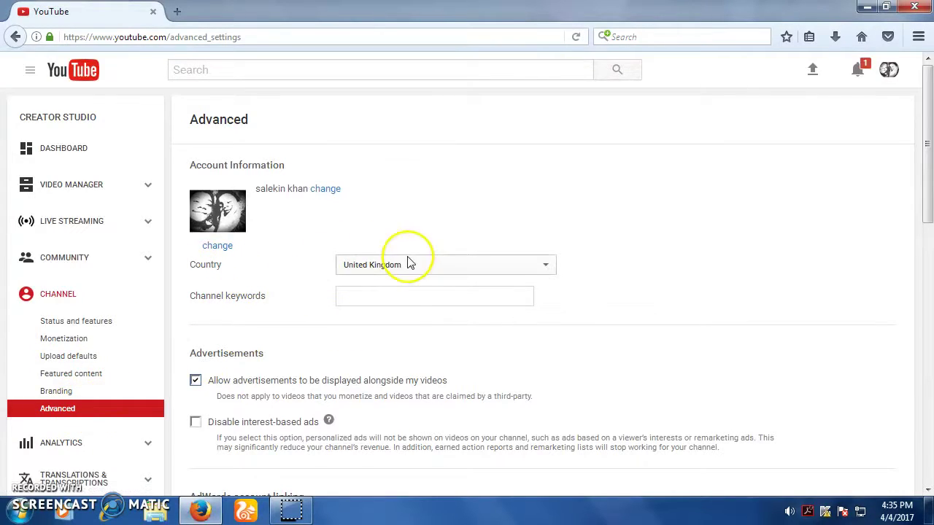
click(427, 268)
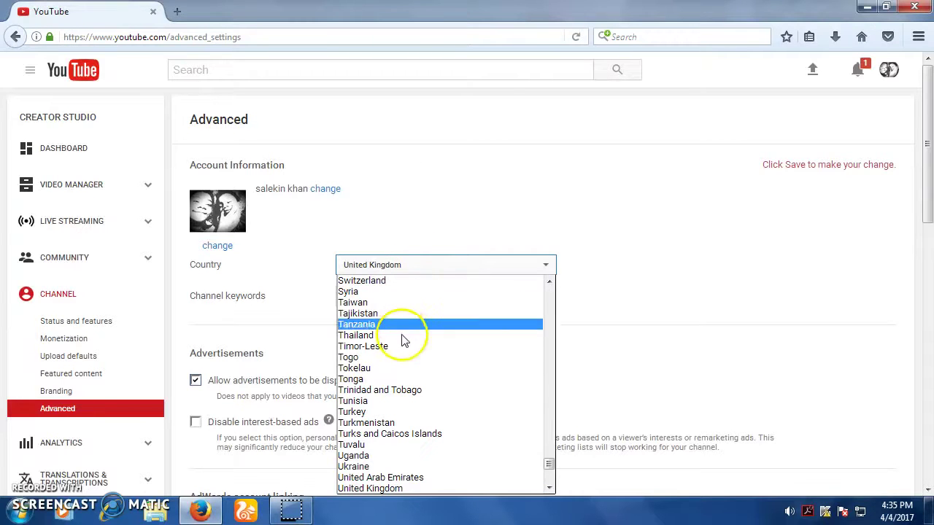
scroll(395, 407, down, 5)
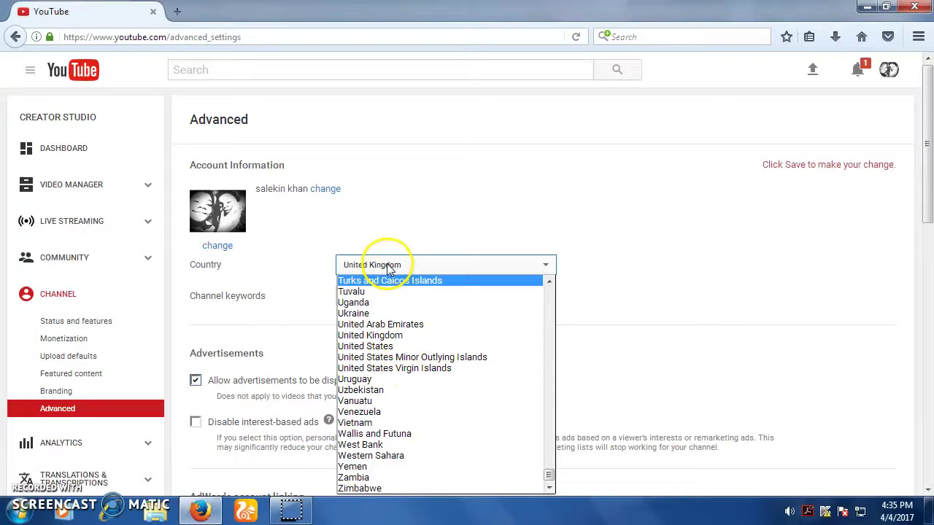
click(622, 261)
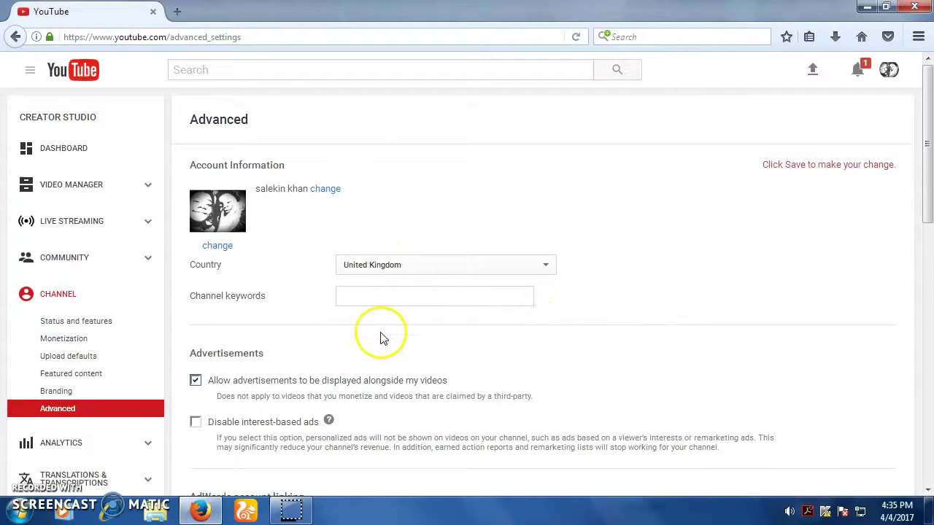
- Review the advertisement, AdWords linking, associated website and channel recommendation options in the Advanced settings, and open the Audio Library
scroll(367, 298, down, 2)
scroll(557, 270, down, 3)
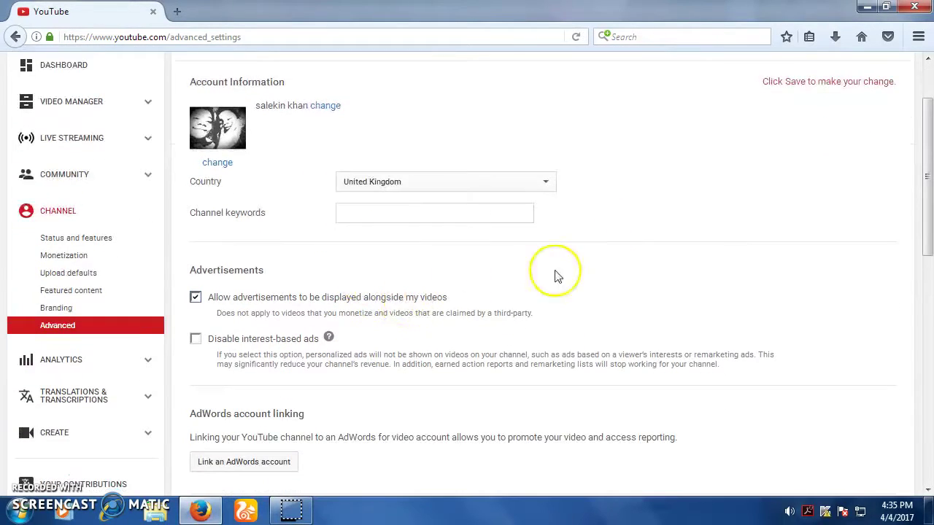
scroll(766, 156, up, 4)
scroll(273, 350, down, 7)
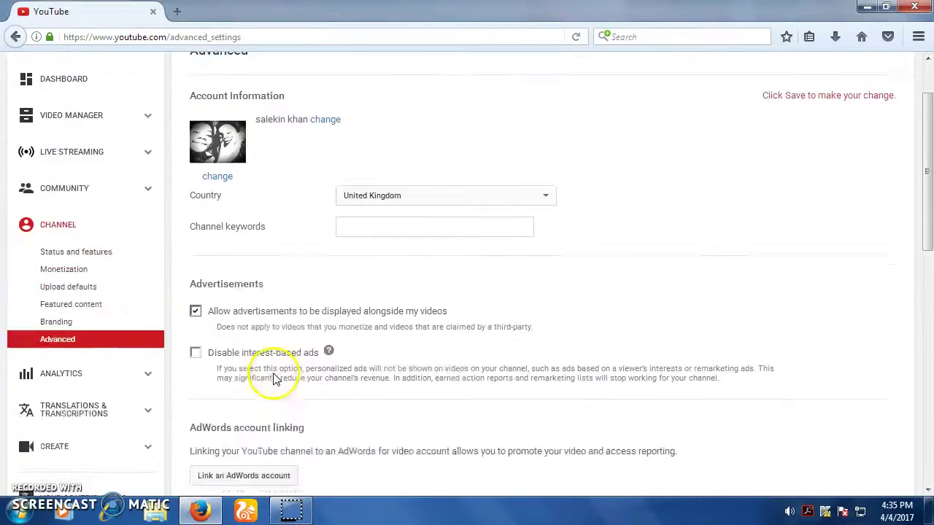
scroll(323, 307, down, 4)
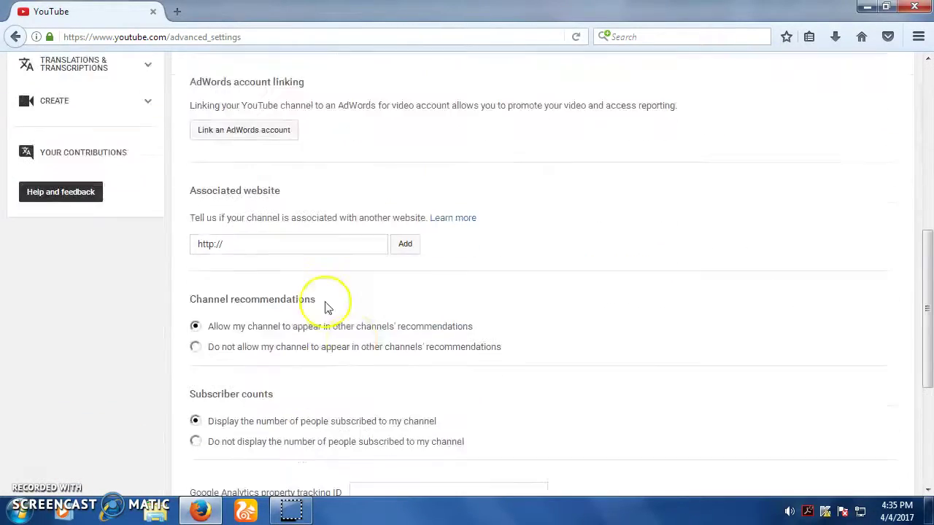
scroll(240, 277, up, 10)
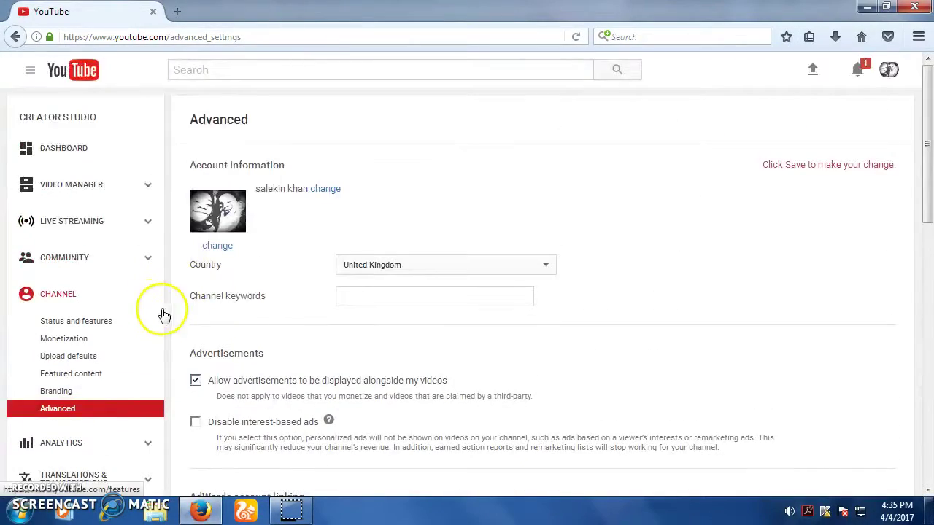
scroll(154, 312, down, 7)
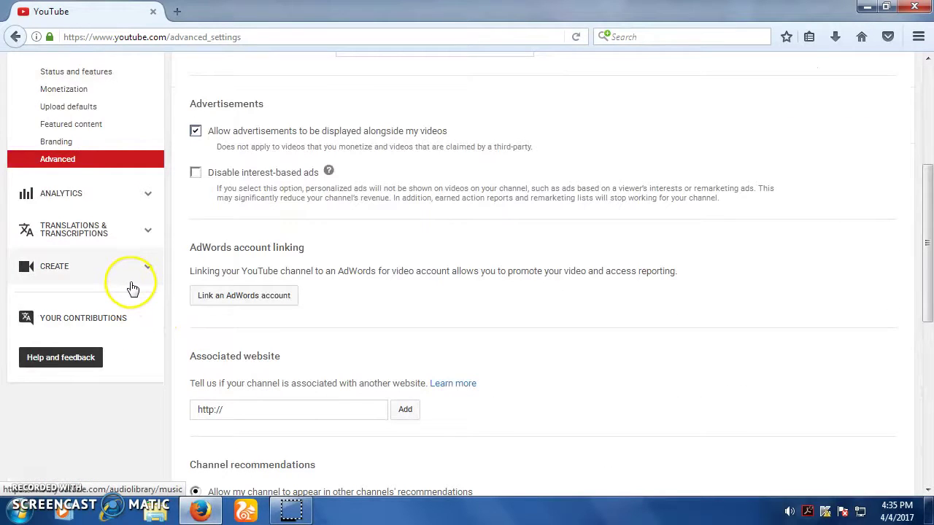
click(64, 270)
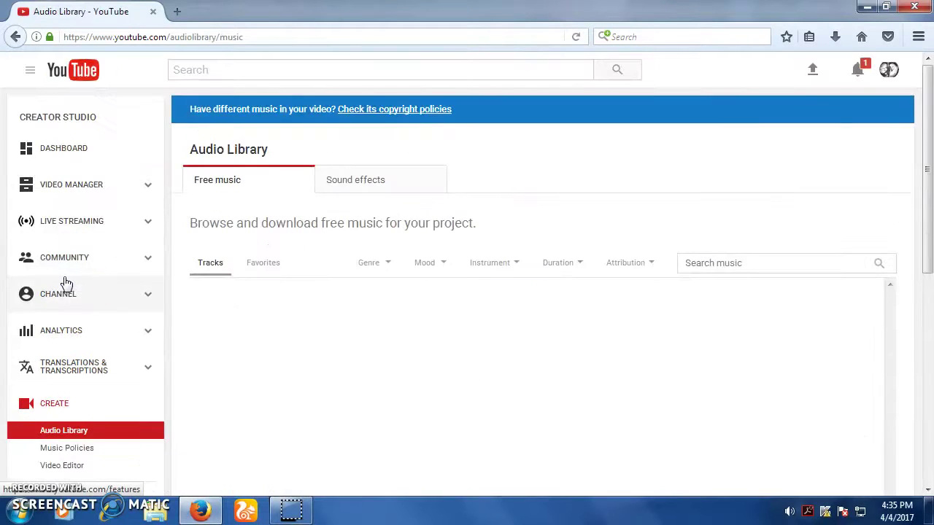
- Start a public upload of the video Soccer Trick Shots - Dude Perfect from the Downloads folder, and cancel the upload
click(810, 69)
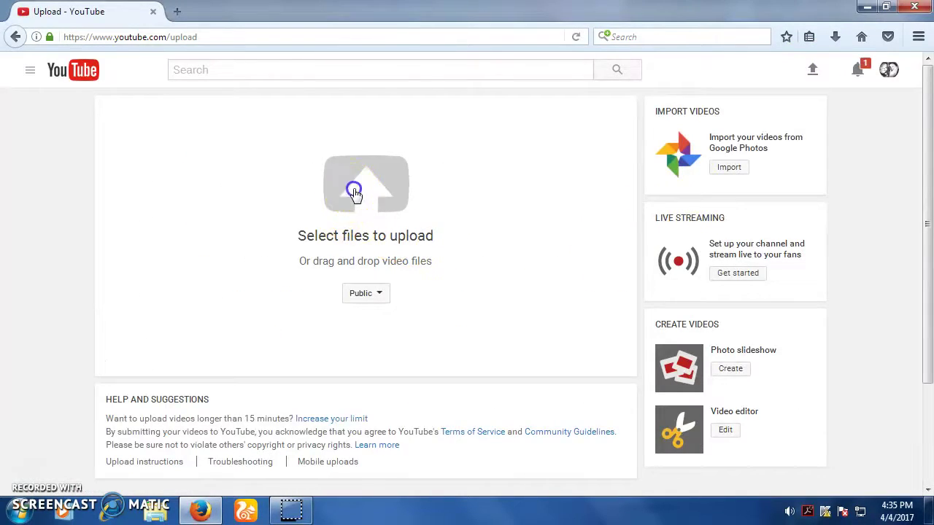
click(354, 192)
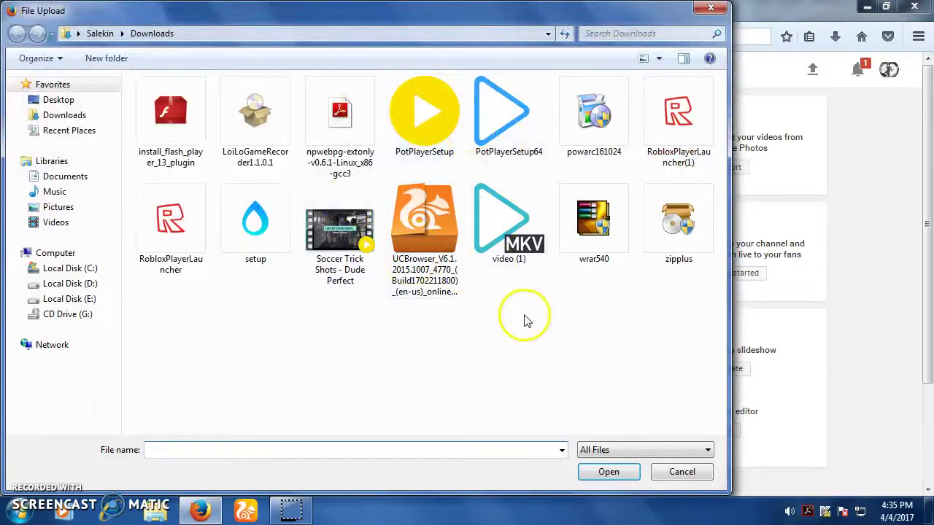
click(358, 259)
click(608, 471)
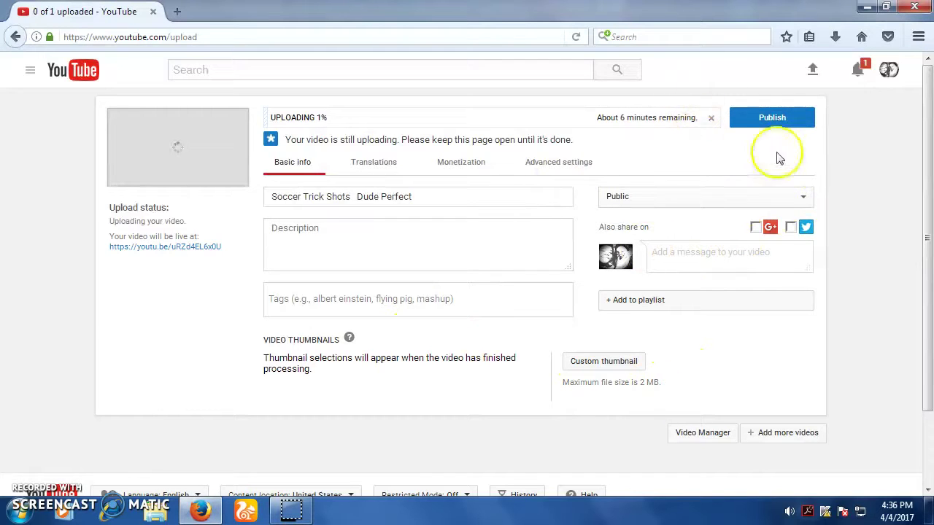
click(710, 117)
click(519, 289)
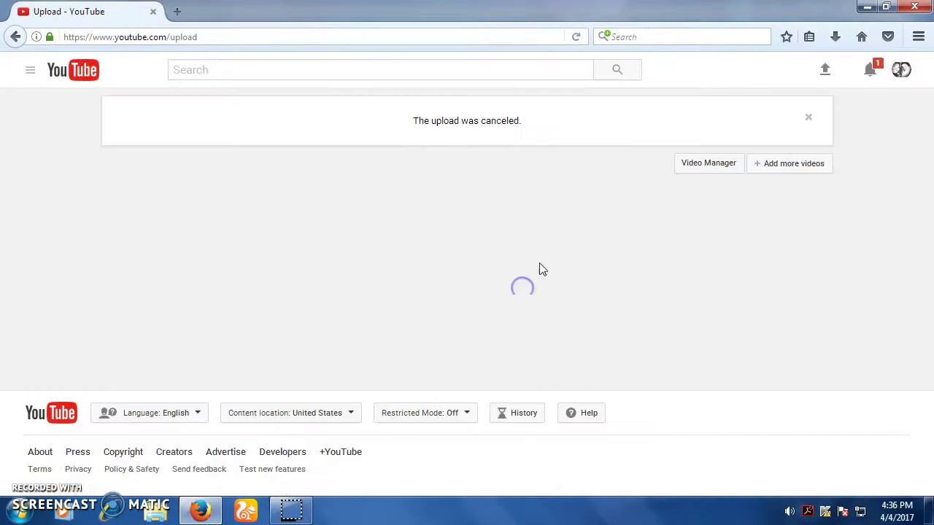
- Minimize the browser window and refresh the desktop
click(868, 9)
right_click(390, 192)
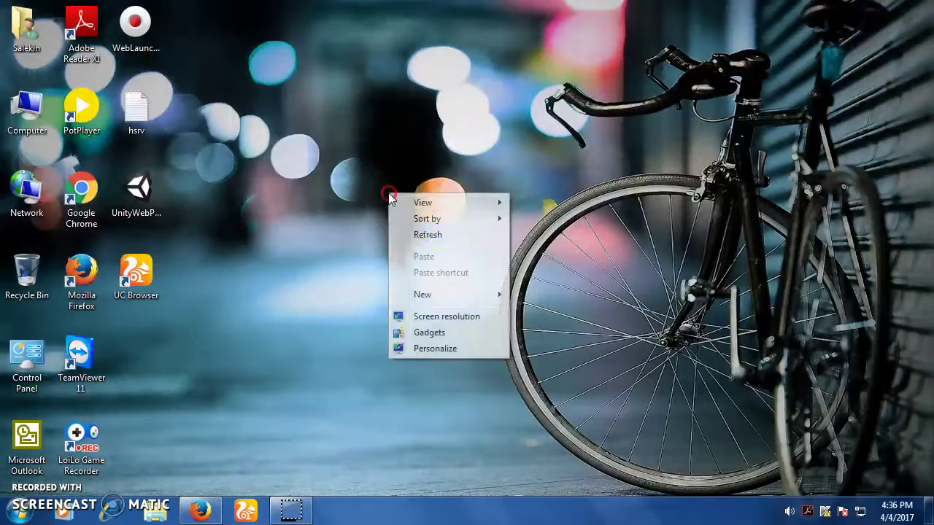
click(426, 236)
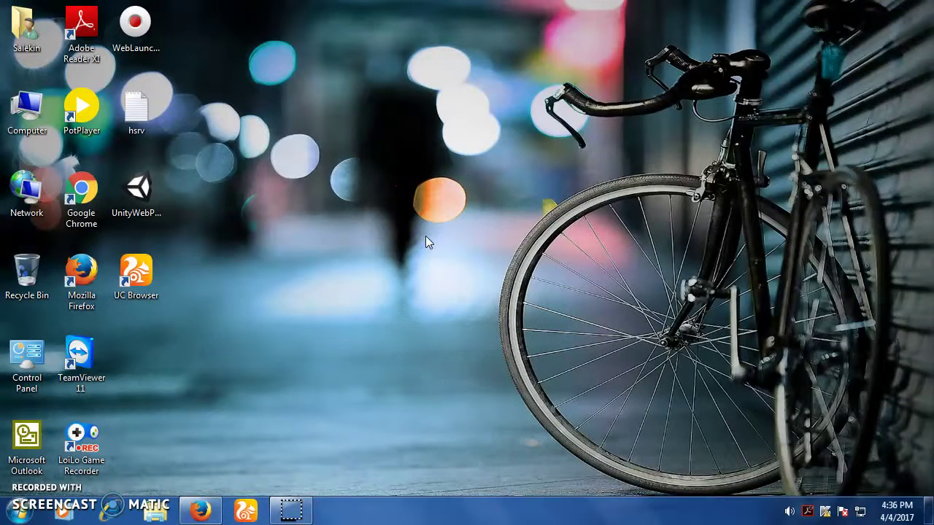